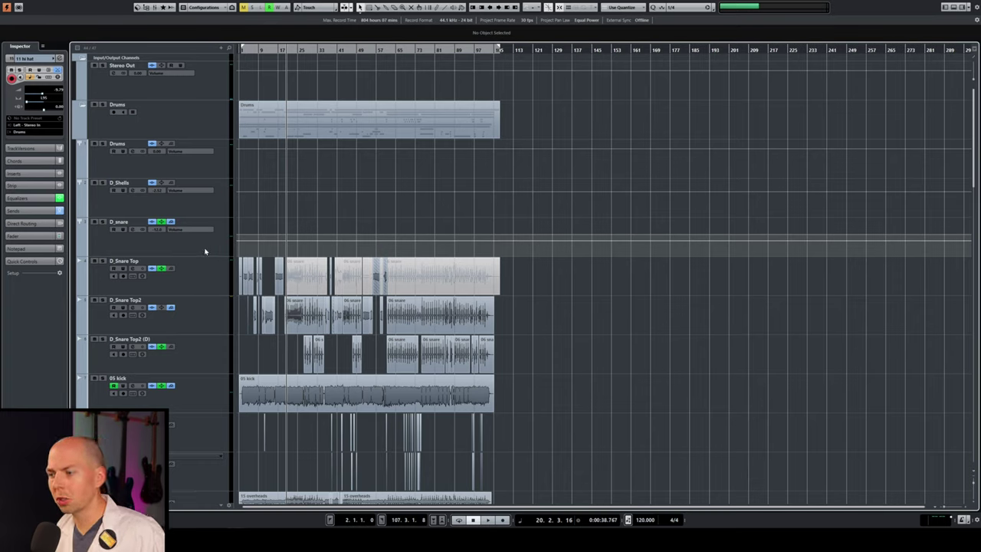
Scroll to the 11 hi hat track's Reso window, enlarge it and place it over the arrangement
scroll(208, 221, down, 8)
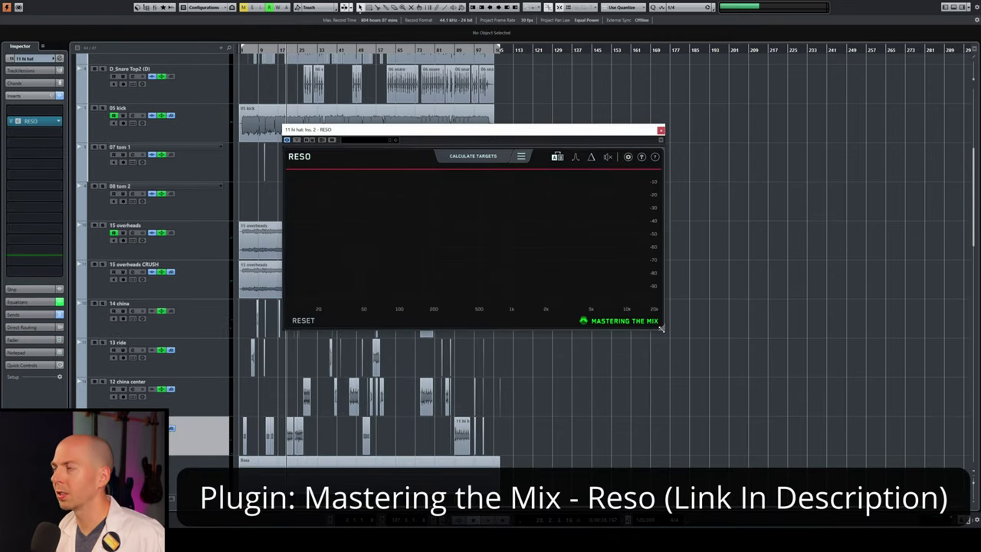
drag(661, 328, 818, 414)
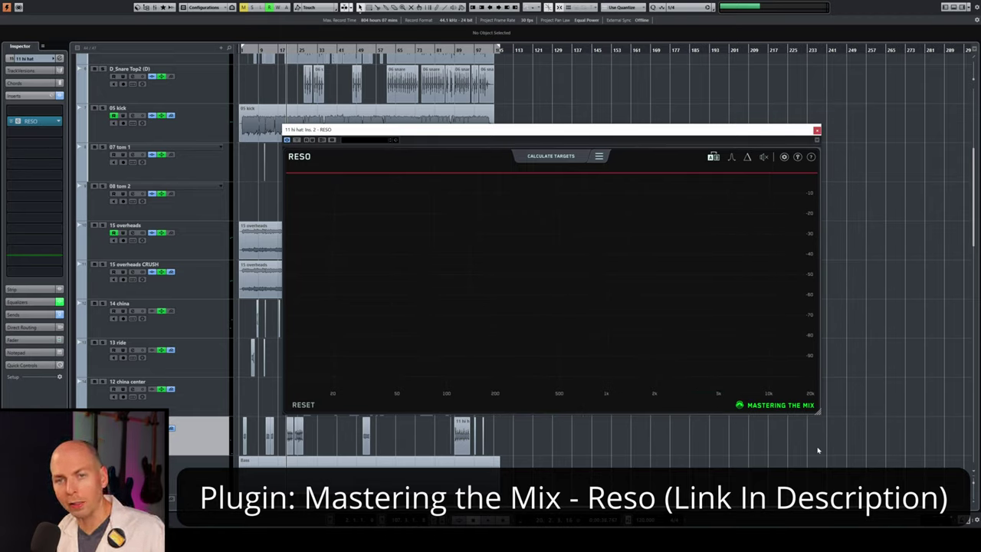
drag(820, 413, 763, 414)
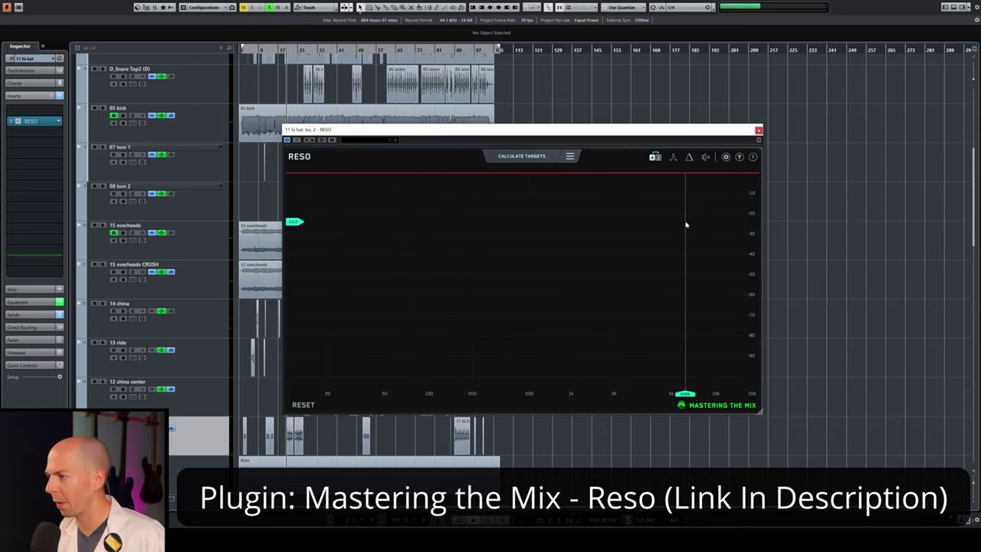
drag(330, 130, 393, 108)
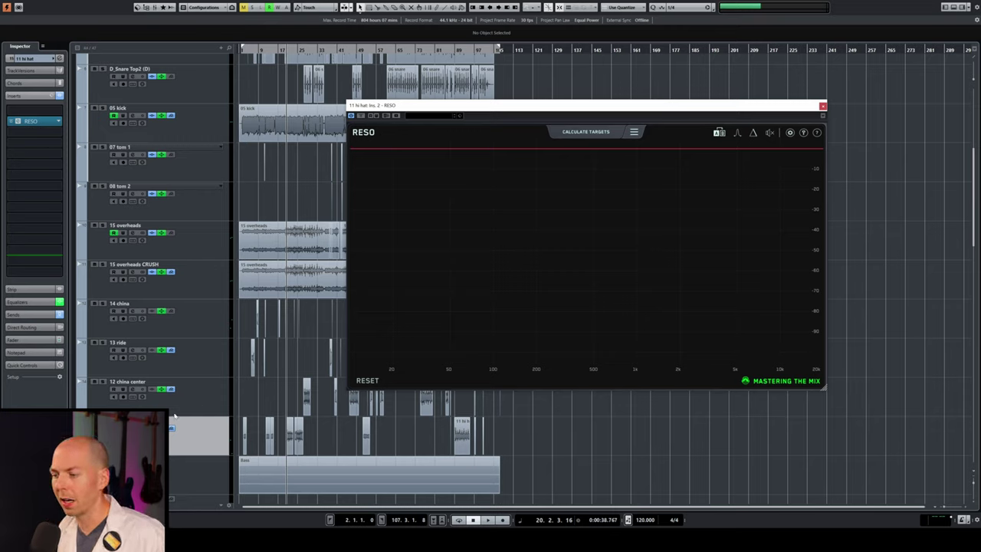
Solo the 11 hi hat track and toggle Reso's resonance sweep mode, leaving it on
key(s)
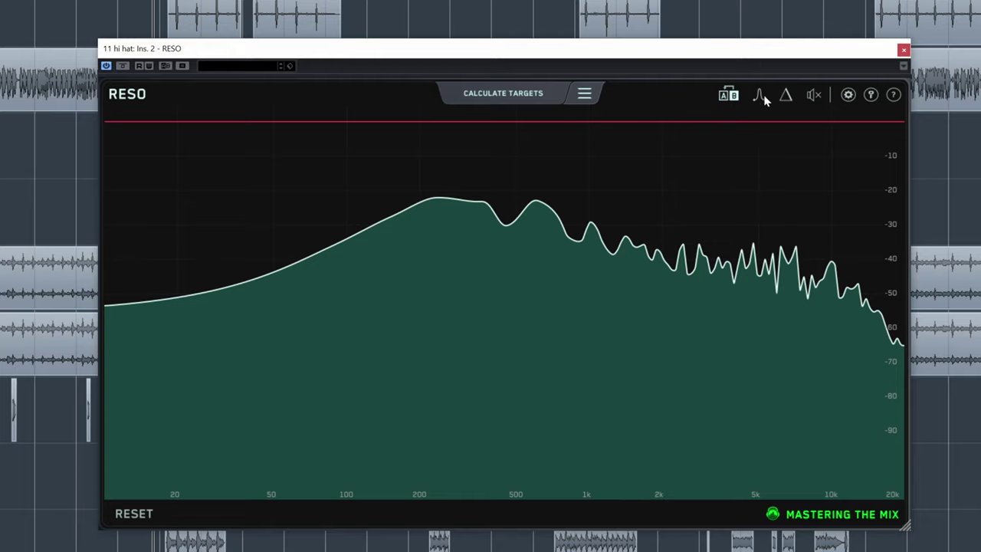
click(758, 97)
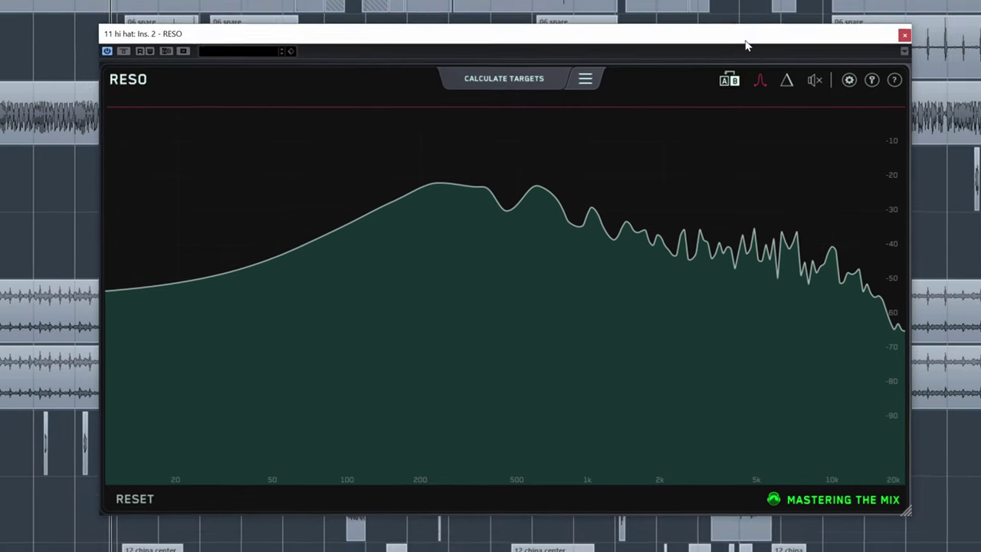
click(759, 95)
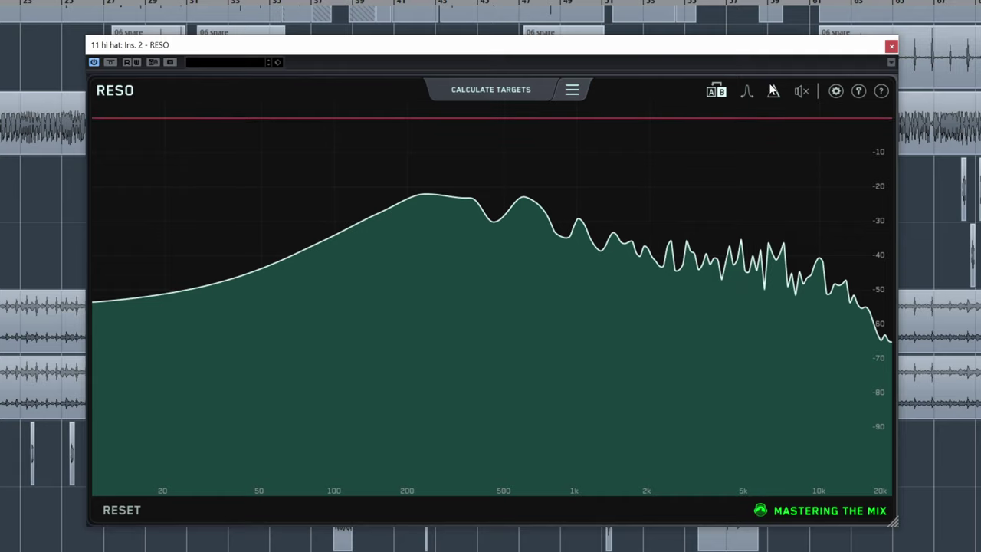
click(747, 91)
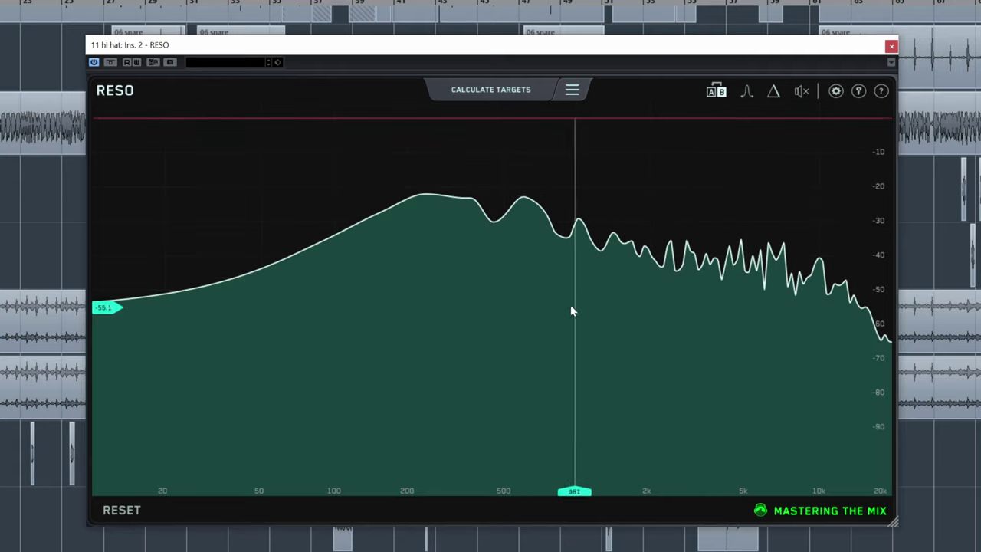
mouse_move(529, 291)
mouse_down()
mouse_move(554, 263)
mouse_move(520, 215)
mouse_move(521, 247)
mouse_move(594, 317)
mouse_up()
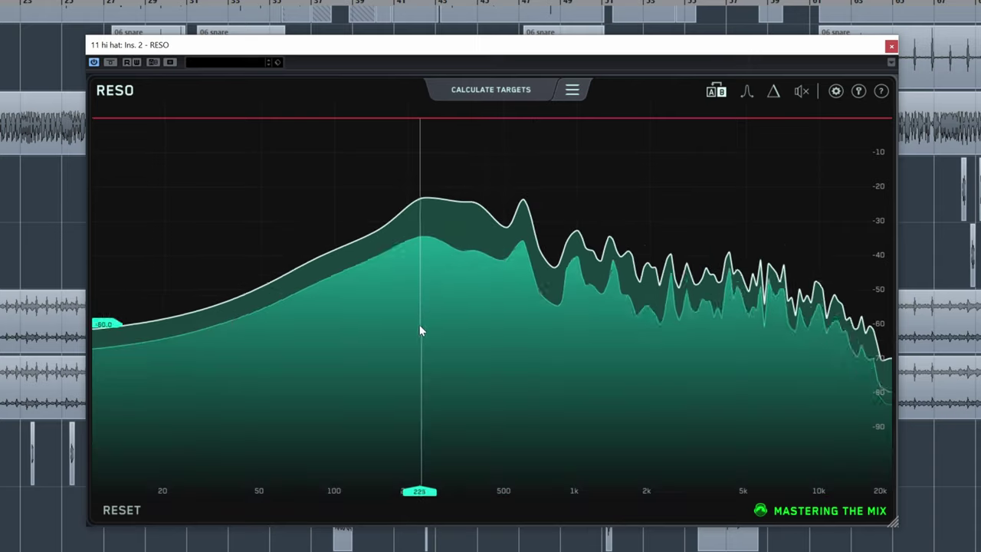
mouse_move(429, 285)
mouse_down()
mouse_move(416, 289)
mouse_move(483, 263)
mouse_move(633, 269)
mouse_move(721, 276)
mouse_move(737, 292)
mouse_move(727, 291)
mouse_move(817, 305)
mouse_up()
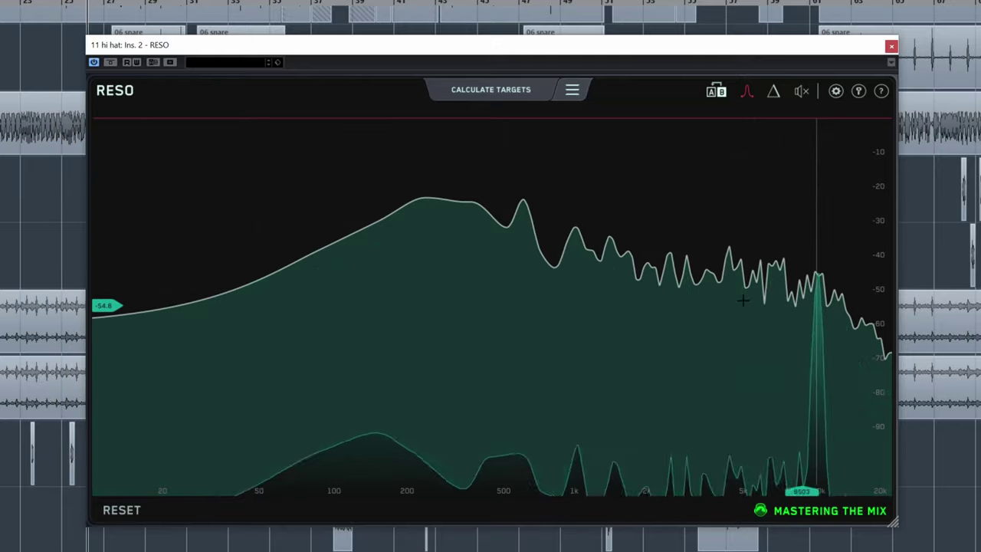
drag(742, 301, 200, 234)
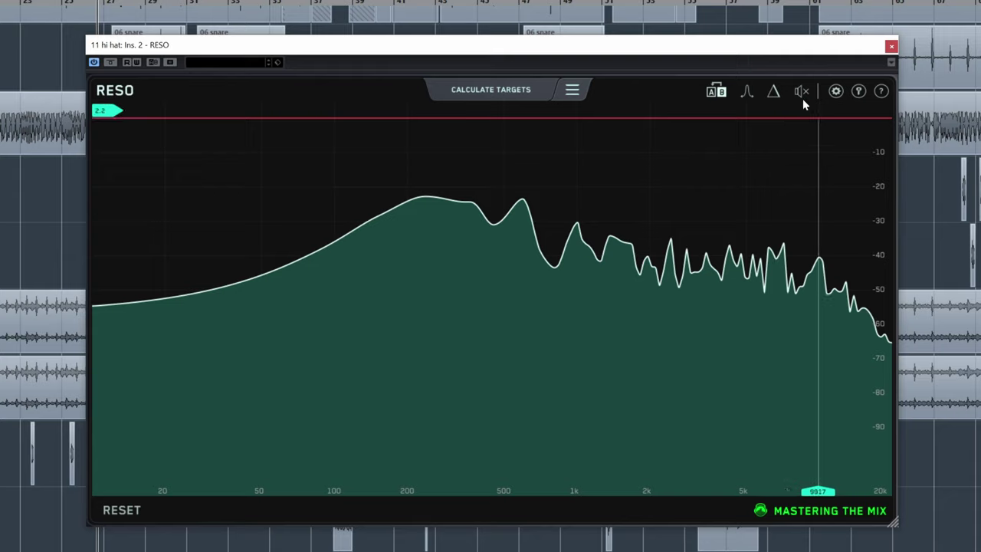
click(774, 92)
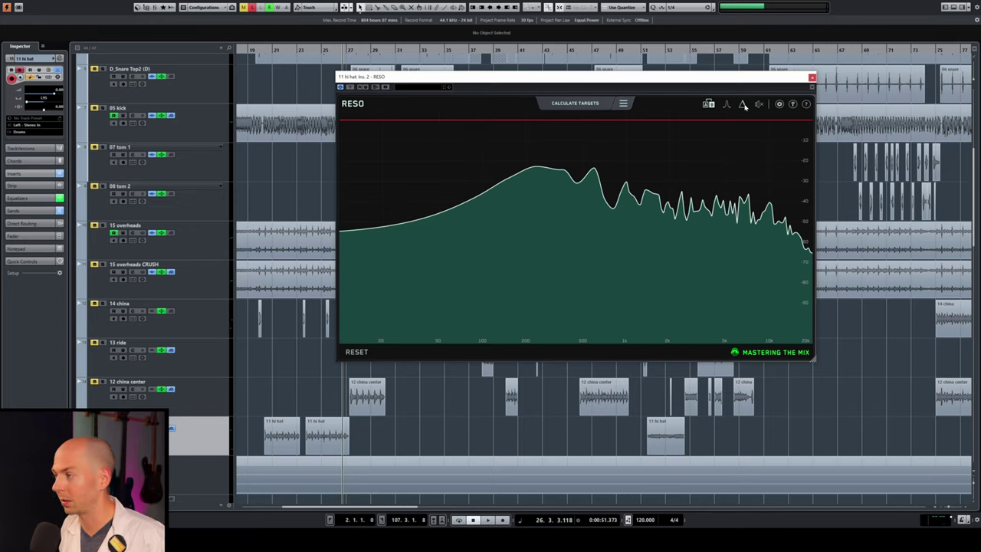
Check the input/output gain controls, then set Calculate Targets Reduction to -5 in settings
click(742, 105)
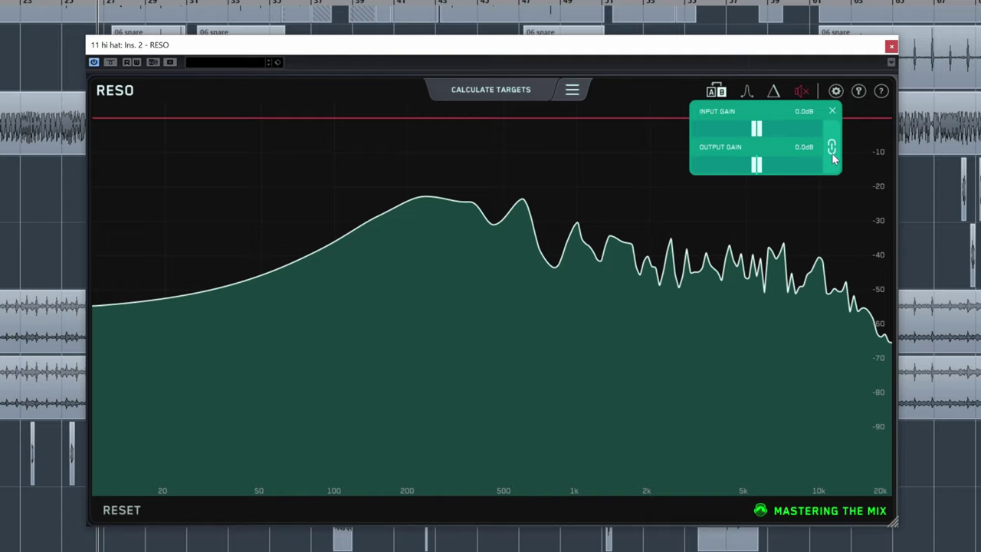
click(801, 91)
click(836, 91)
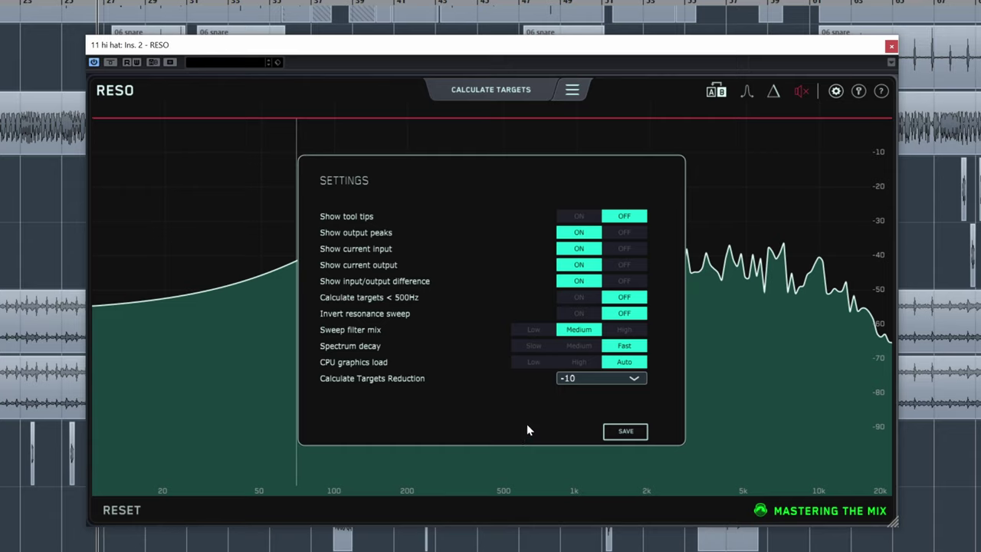
click(626, 379)
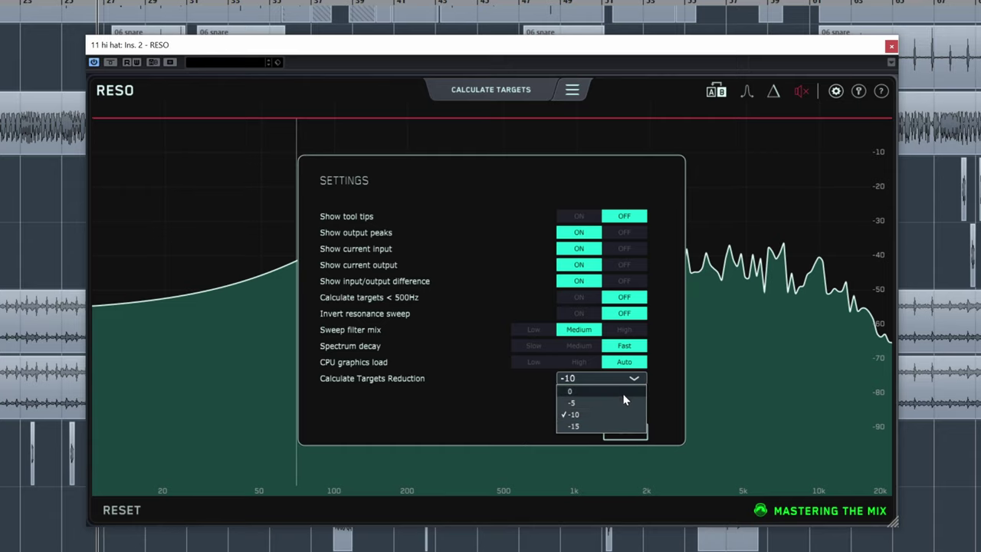
click(622, 398)
View Reso's authorisation status and version/help information, then close them
click(859, 91)
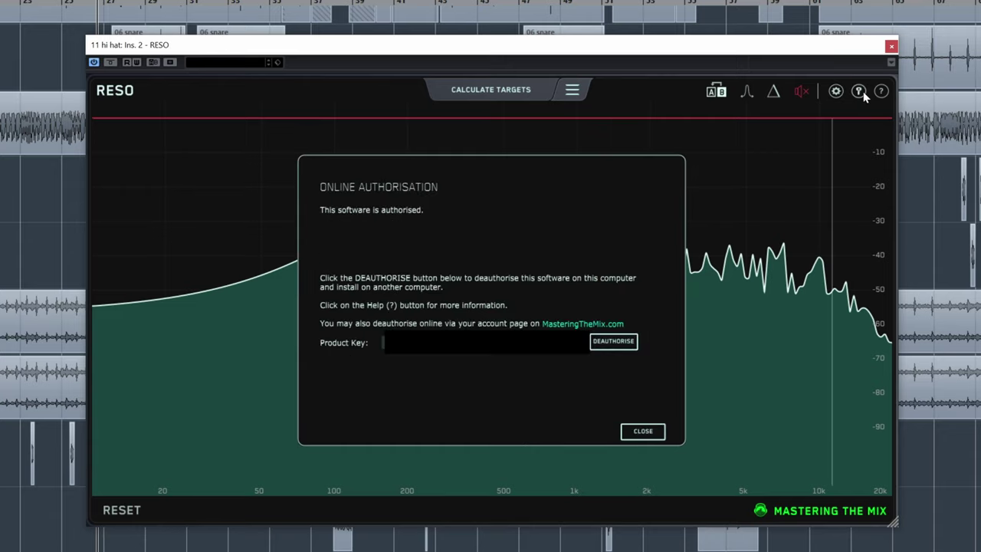
click(629, 432)
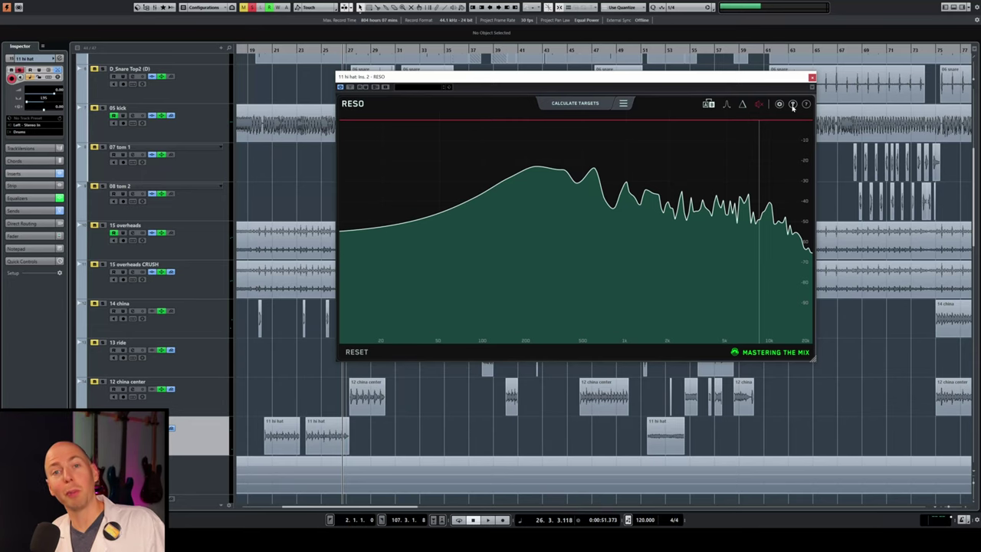
click(805, 103)
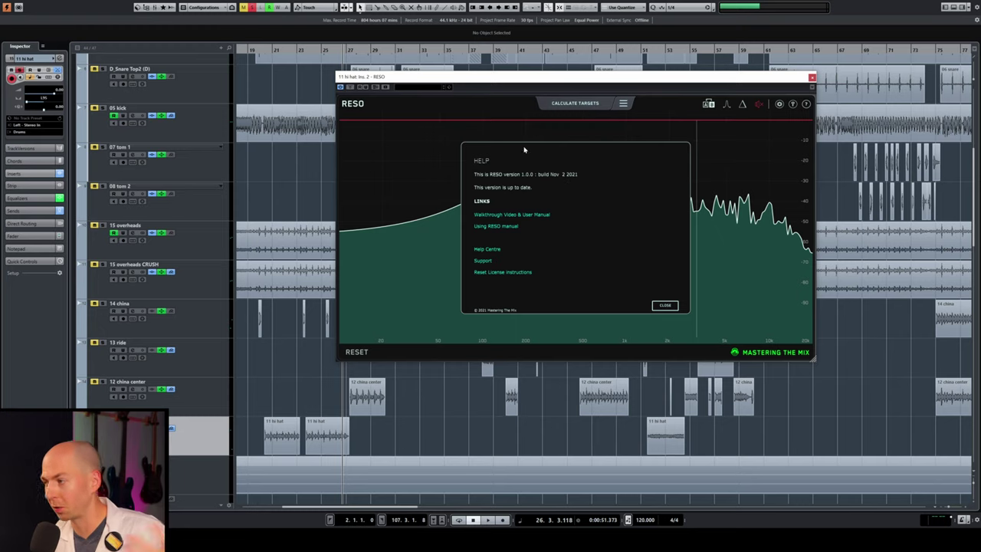
click(665, 305)
key(ctrl+w)
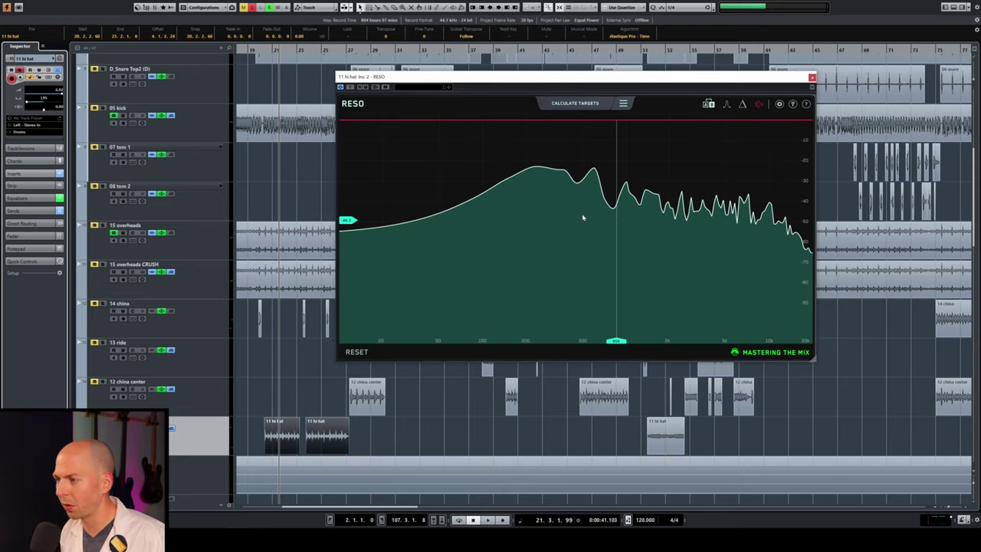
Play the hi-hat section and let Reso calculate resonance targets from it
click(261, 51)
key(space)
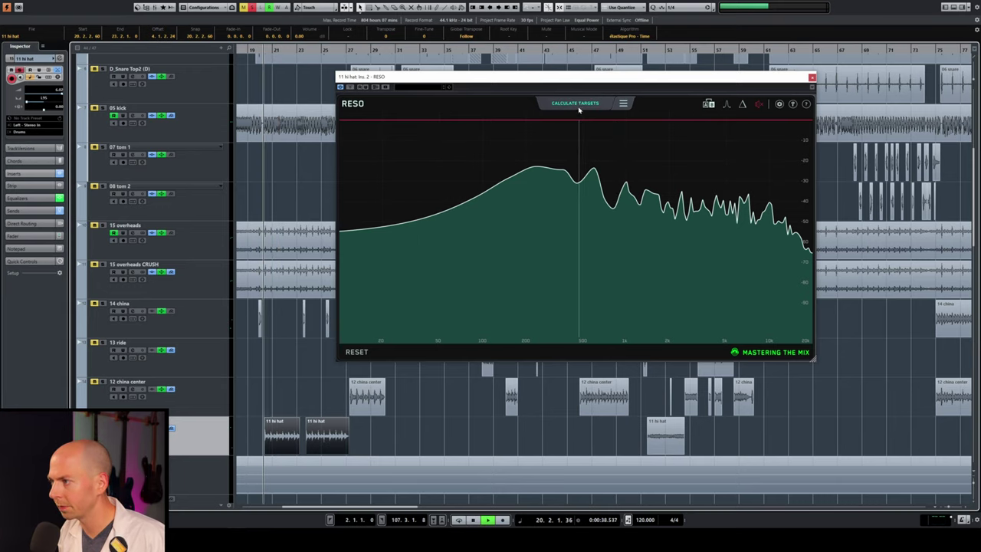
click(577, 104)
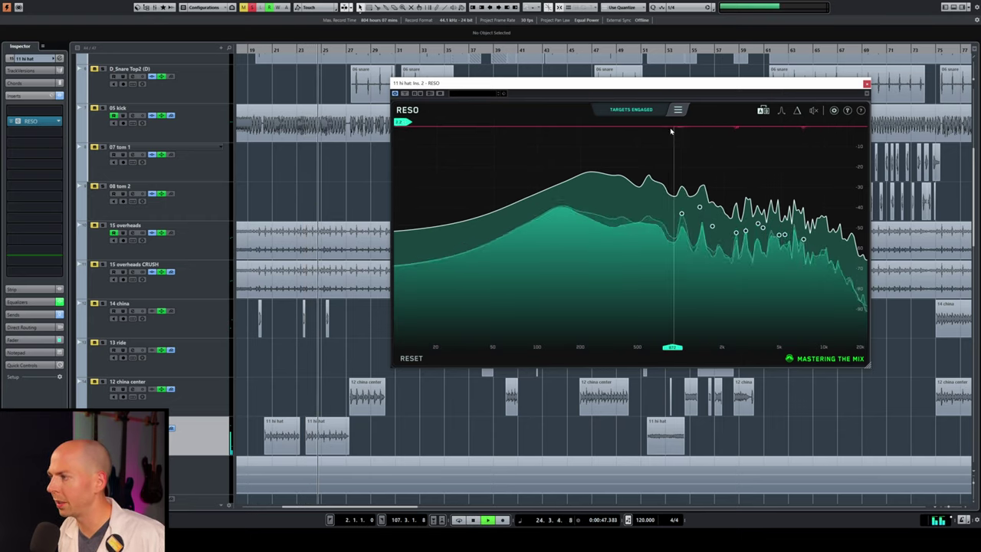
mouse_move(714, 220)
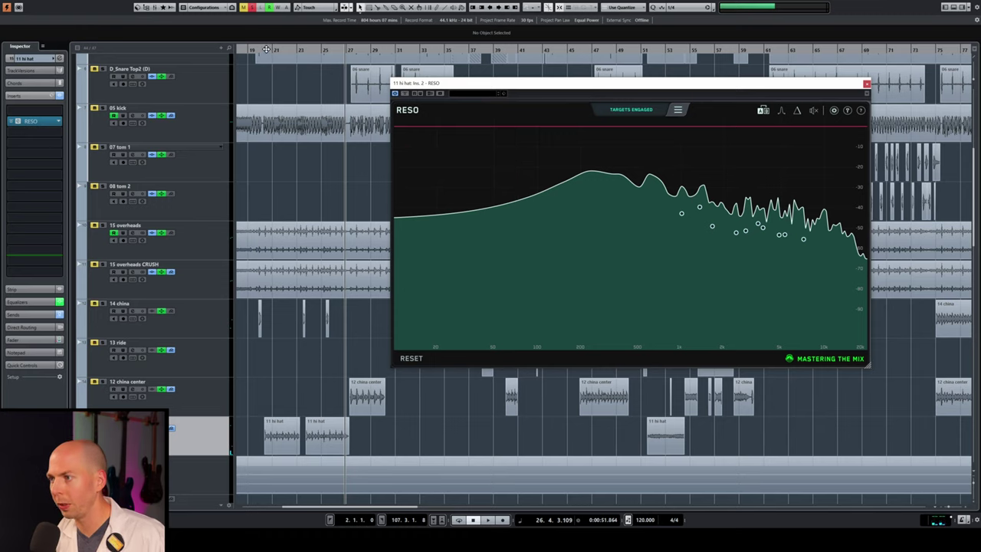
Replay the hi-hat from bar 20 with delta enabled to hear only what Reso removes
click(266, 49)
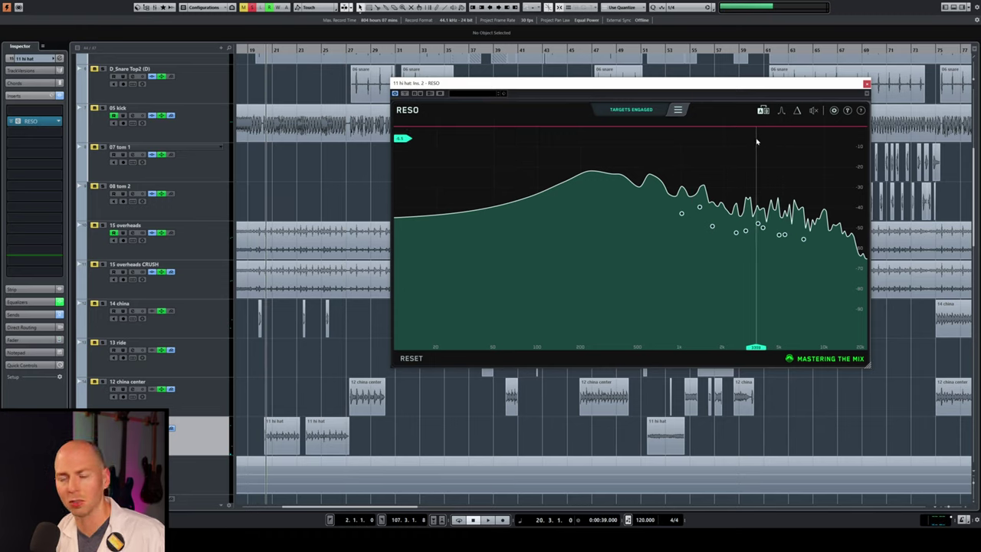
key(space)
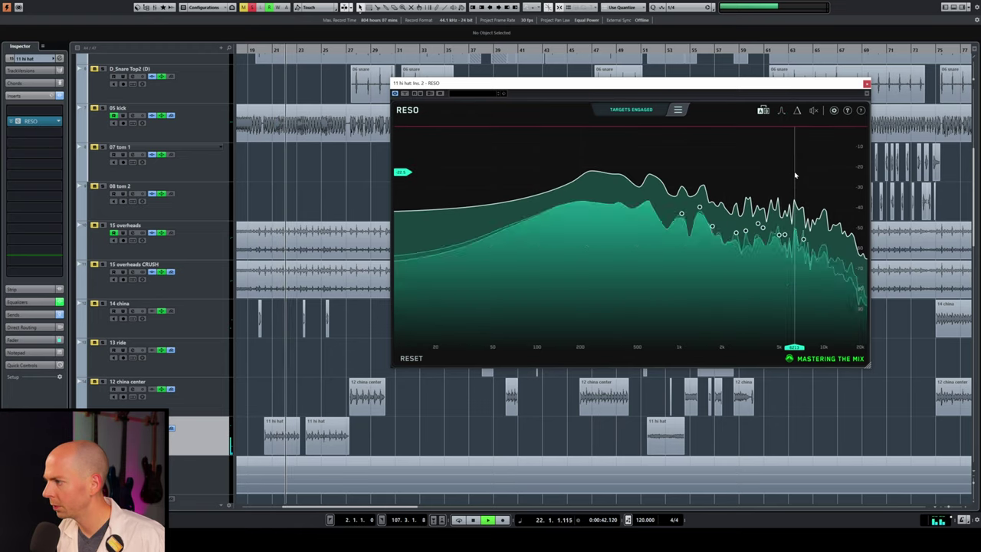
key(space)
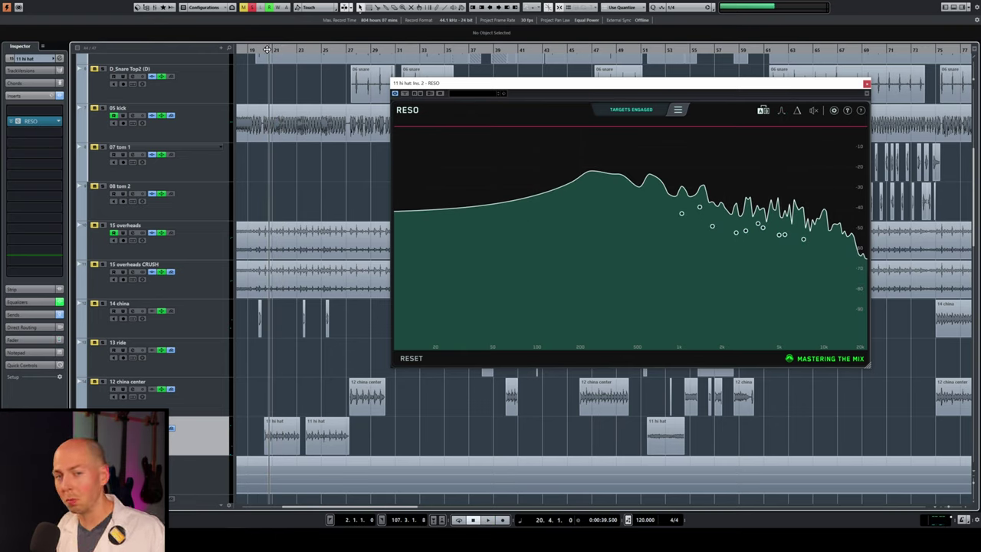
click(797, 112)
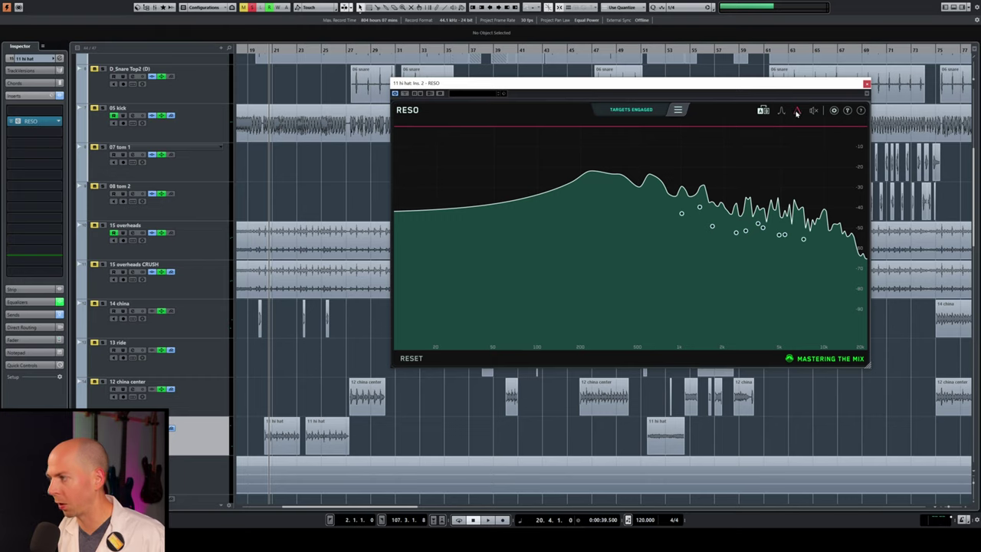
key(space)
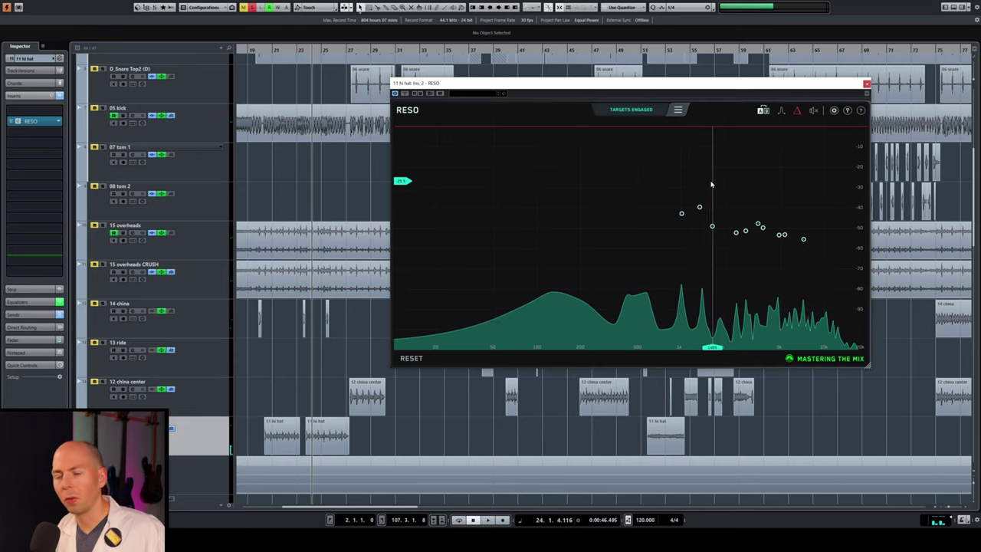
Box-select the cluster of resonance nodes near 1 kHz while playback resumes
drag(658, 199, 868, 256)
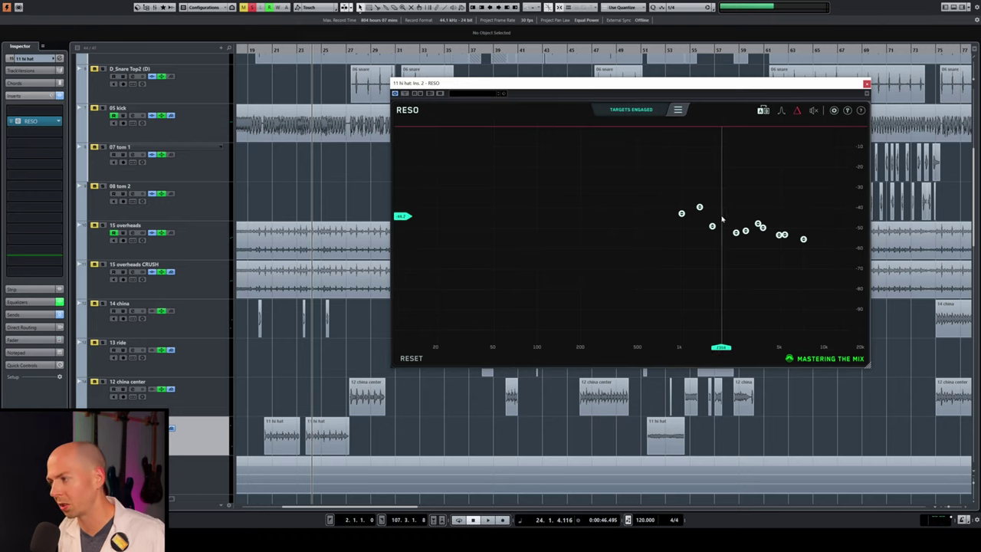
key(space)
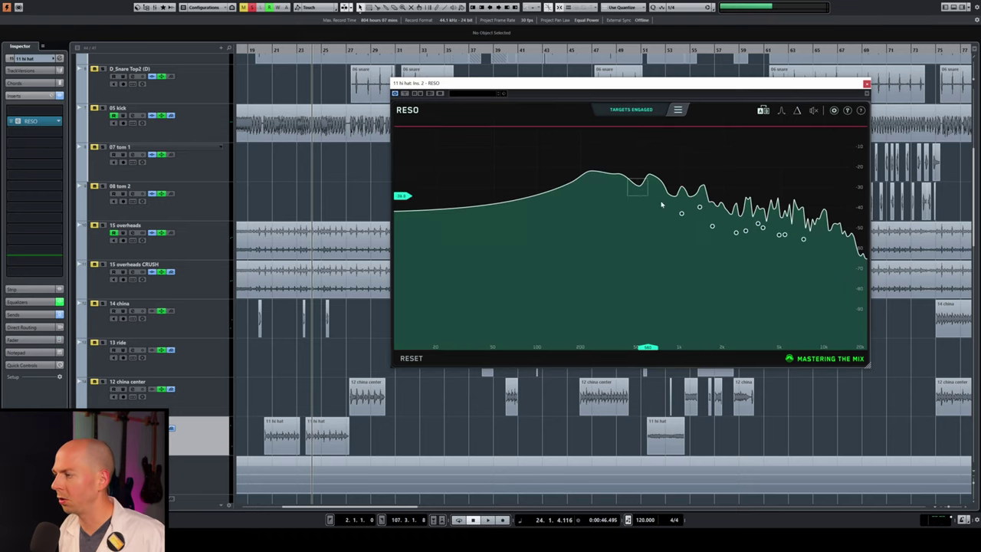
drag(629, 176, 812, 279)
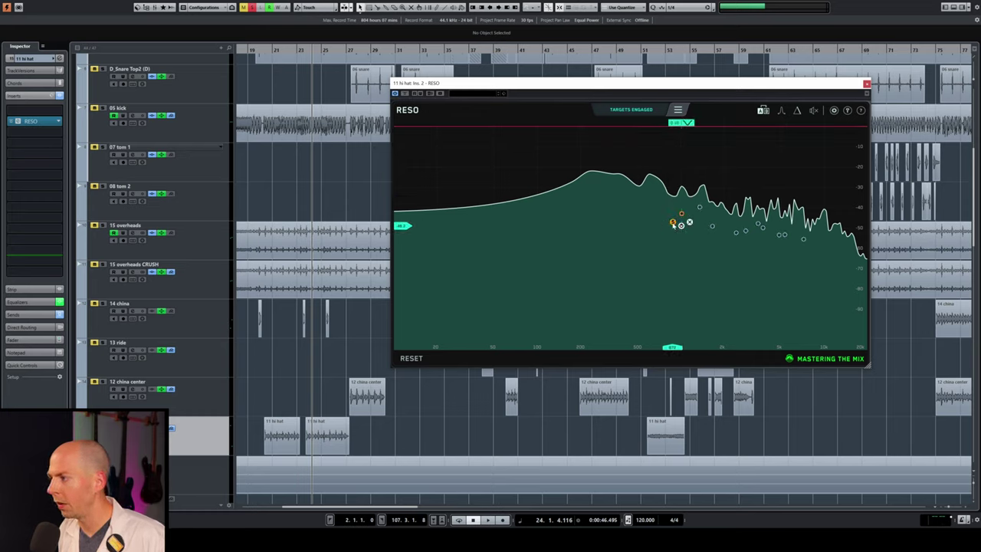
While the hi-hat plays, lower and raise the node's threshold, then sweep it down to about 600 Hz
key(space)
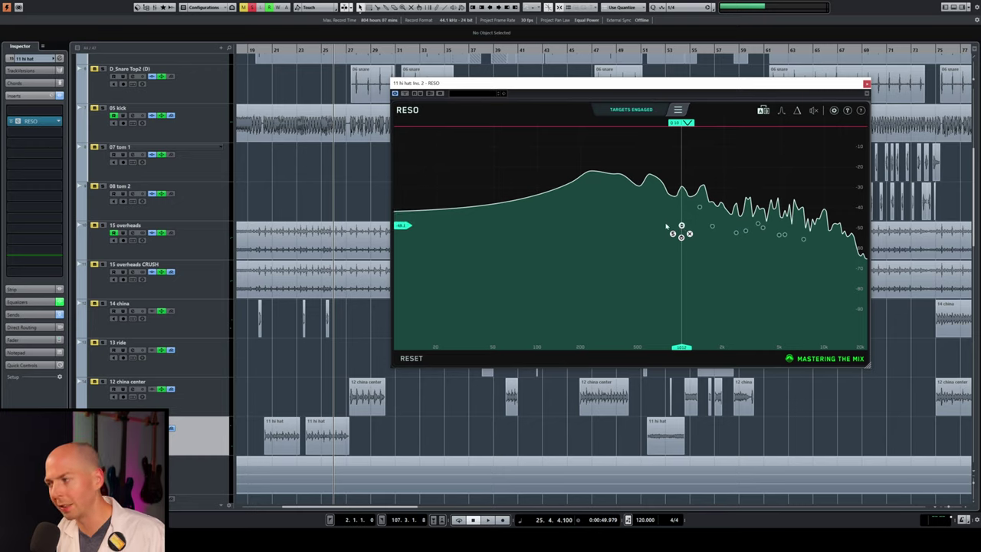
key(space)
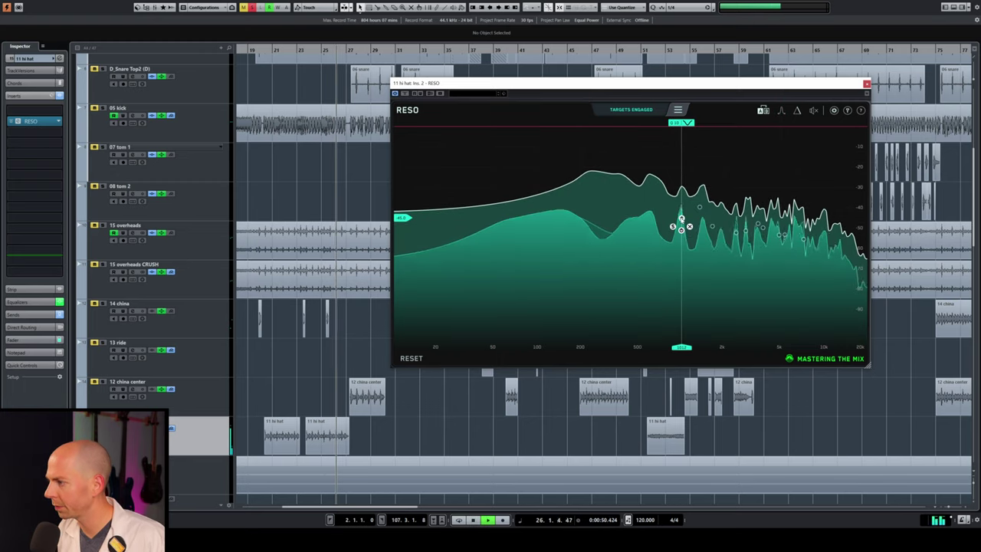
drag(681, 220, 681, 324)
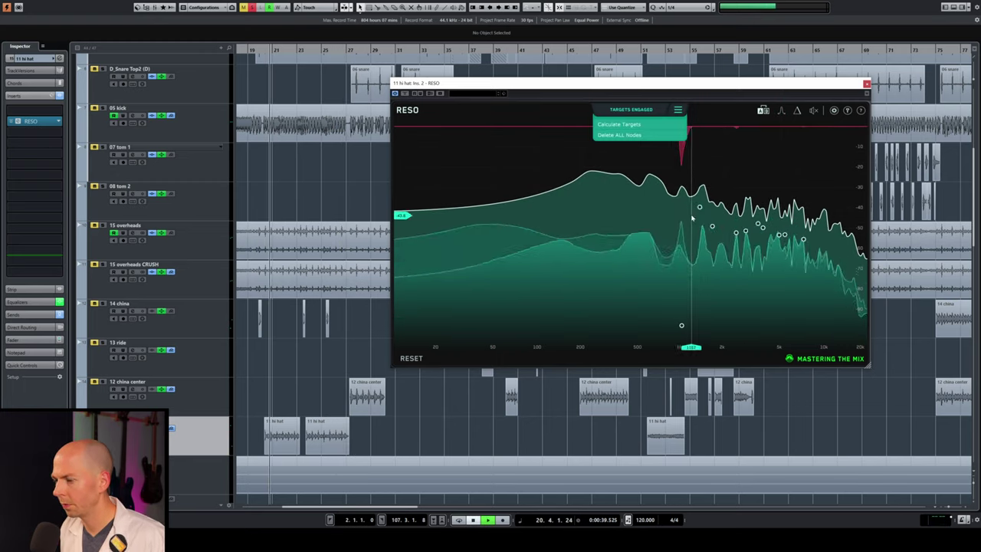
click(678, 110)
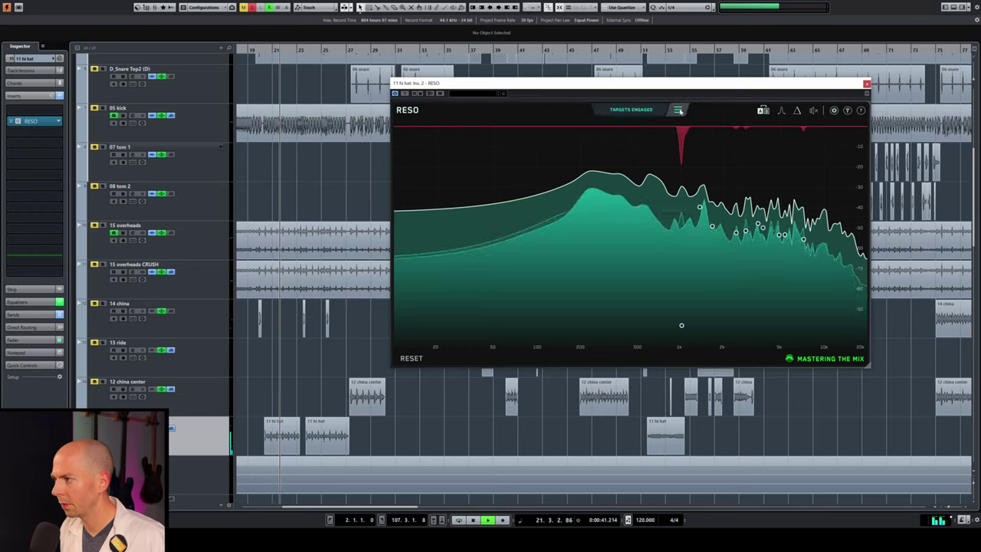
mouse_move(681, 325)
mouse_down()
mouse_move(681, 341)
mouse_move(681, 221)
mouse_move(679, 328)
mouse_up()
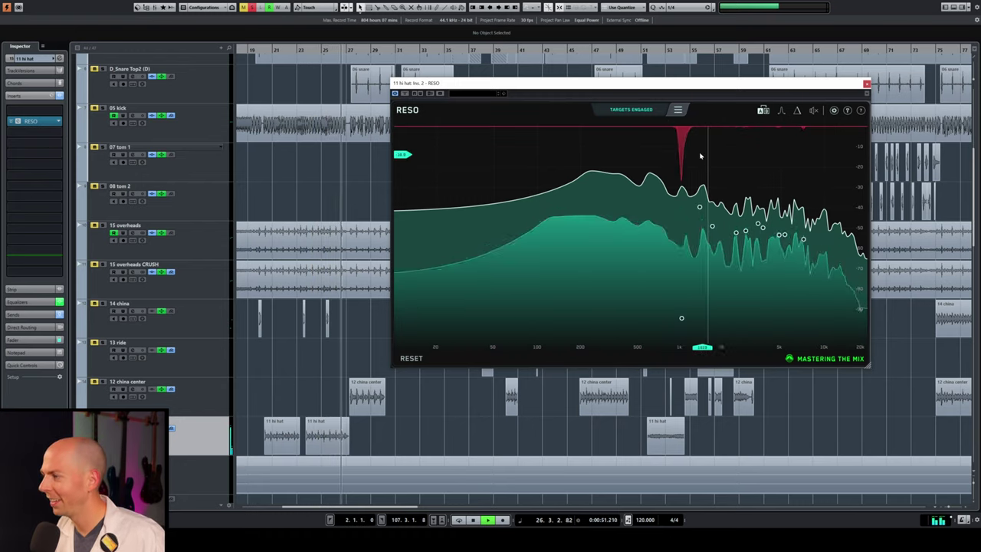
key(space)
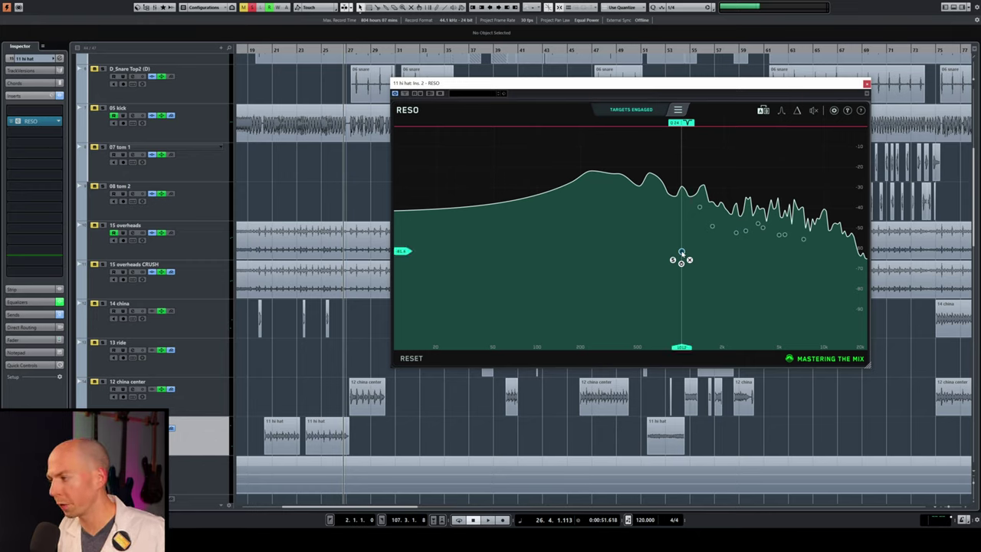
mouse_move(681, 253)
mouse_down()
mouse_move(637, 253)
mouse_move(695, 253)
mouse_up()
mouse_move(697, 304)
mouse_down()
mouse_move(501, 310)
mouse_move(560, 310)
mouse_move(550, 253)
mouse_move(655, 260)
mouse_move(587, 280)
mouse_move(658, 298)
mouse_move(643, 301)
mouse_up()
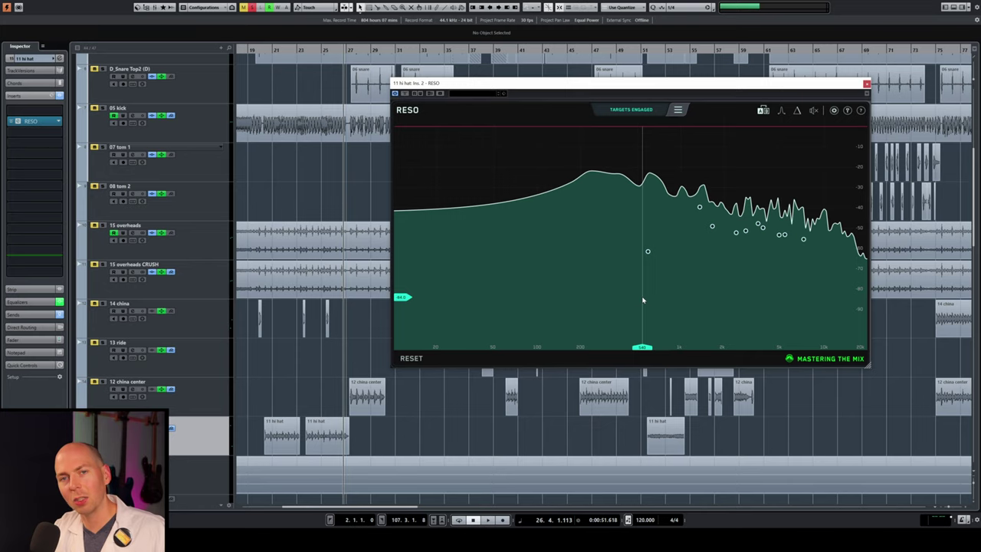
Move the node back up the frequency range and set the playback position to bar 24
mouse_move(643, 301)
mouse_down()
mouse_move(698, 271)
mouse_move(720, 197)
mouse_move(681, 257)
mouse_move(690, 263)
mouse_move(790, 237)
mouse_move(775, 236)
mouse_move(823, 234)
mouse_move(802, 237)
mouse_move(813, 250)
mouse_move(810, 227)
mouse_move(807, 245)
mouse_move(739, 218)
mouse_move(745, 242)
mouse_move(746, 230)
mouse_move(762, 247)
mouse_move(744, 229)
mouse_move(771, 256)
mouse_move(757, 270)
mouse_up()
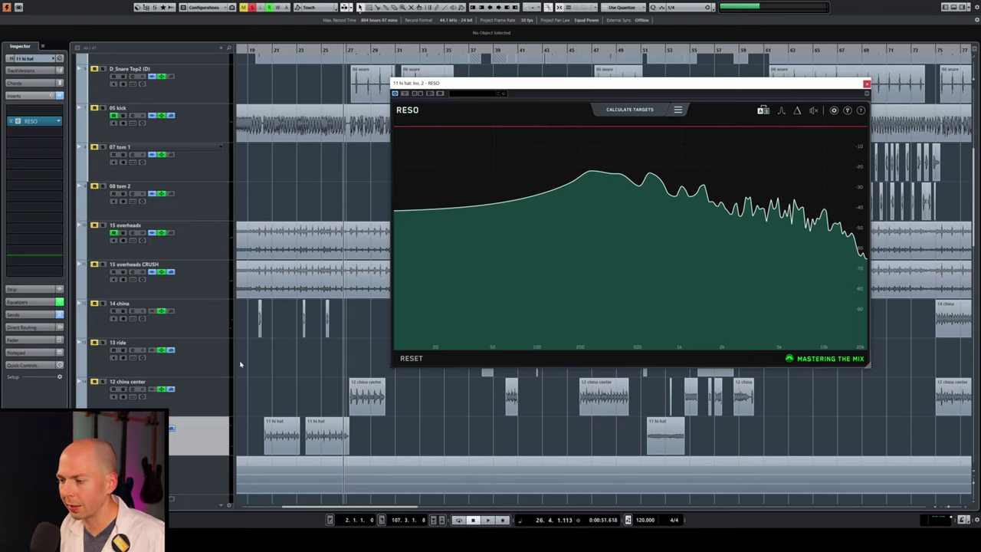
click(310, 56)
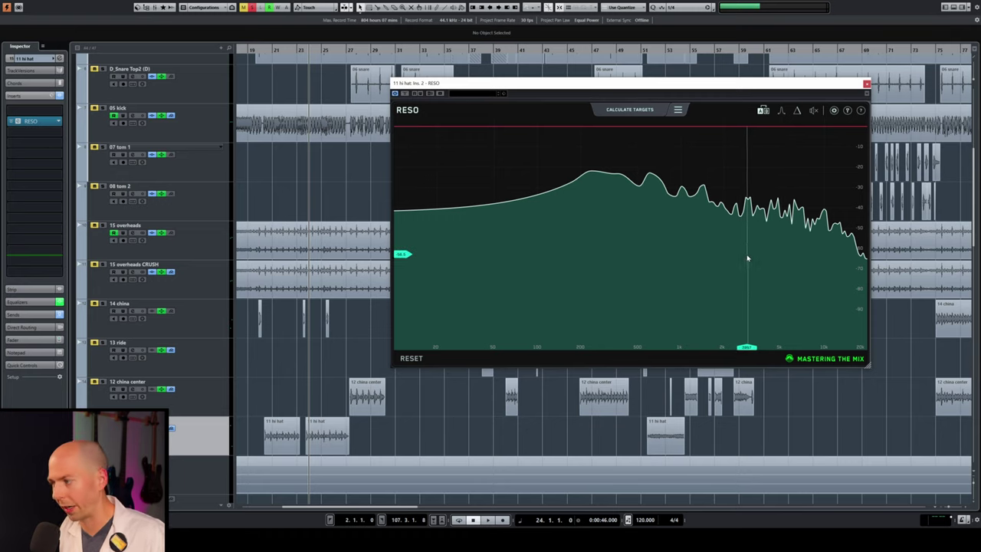
Find the harsh resonance near 7 kHz with a narrow solo band and tune the node's depth
key(space)
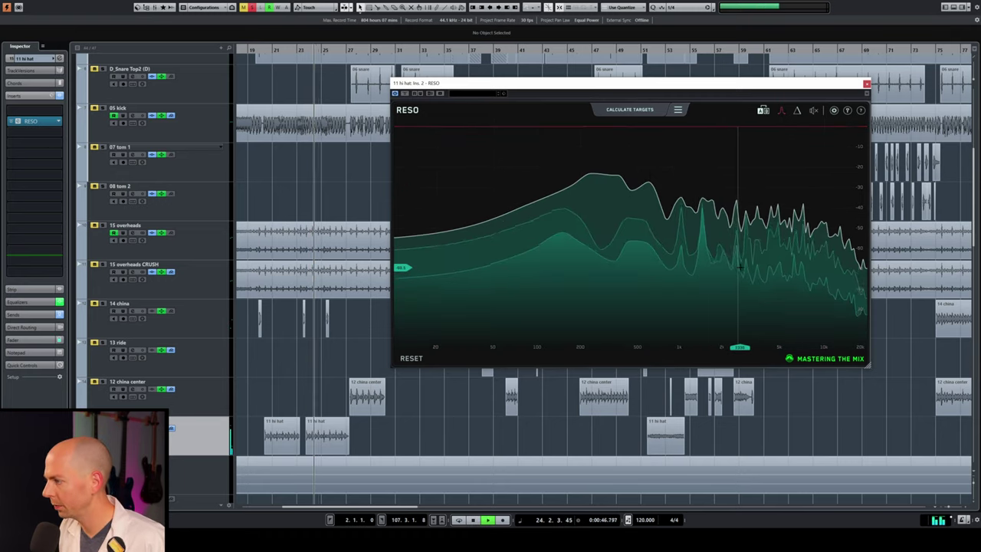
drag(760, 268, 801, 270)
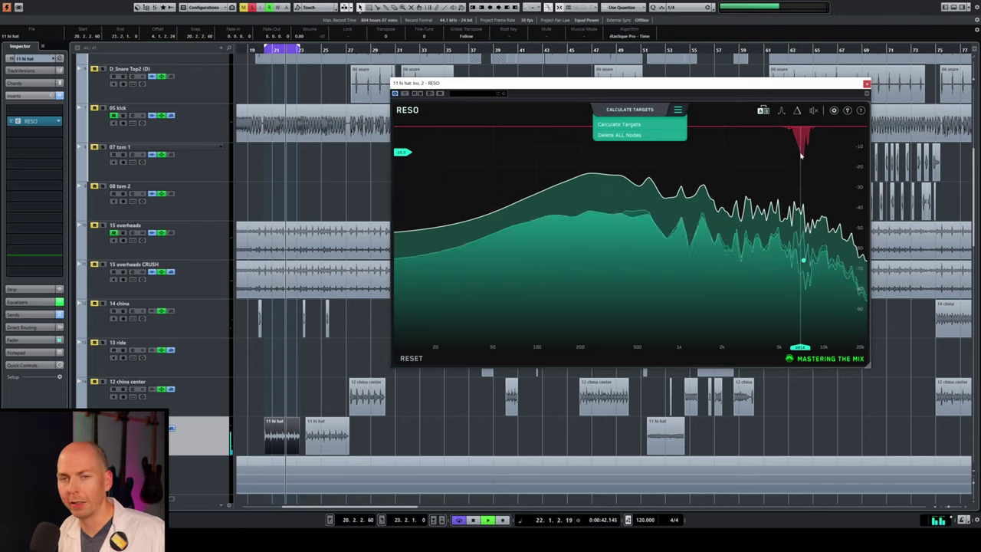
mouse_move(802, 263)
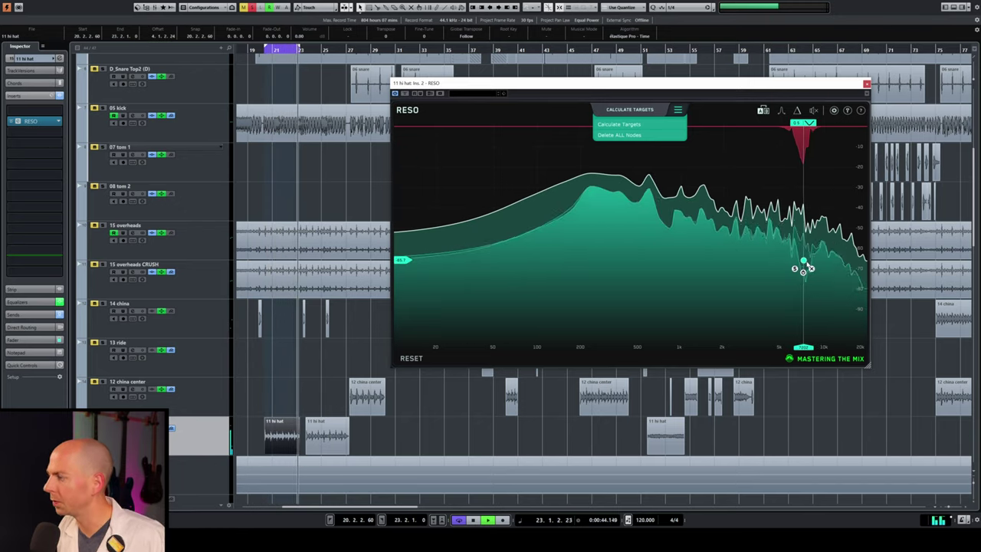
key(space)
drag(802, 263, 802, 242)
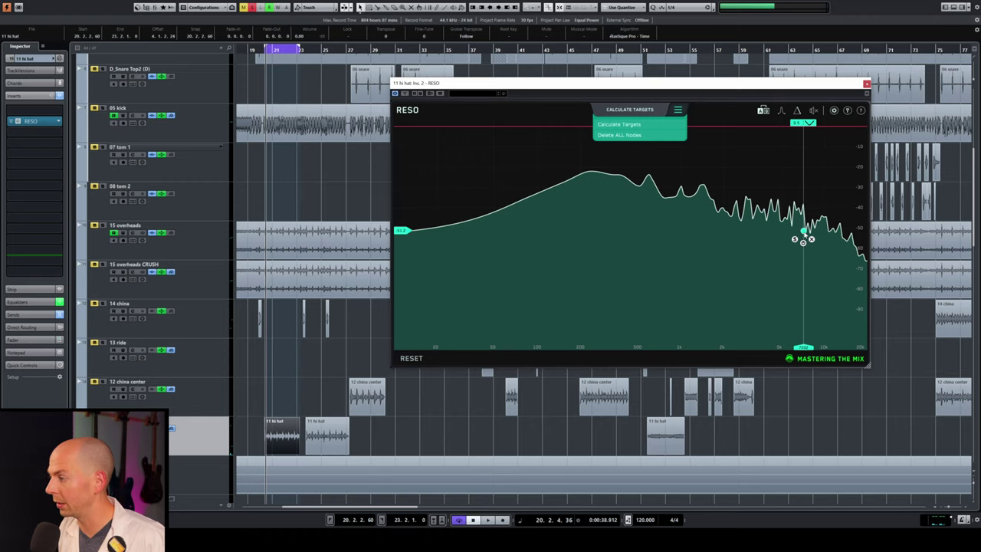
key(space)
drag(803, 242, 800, 259)
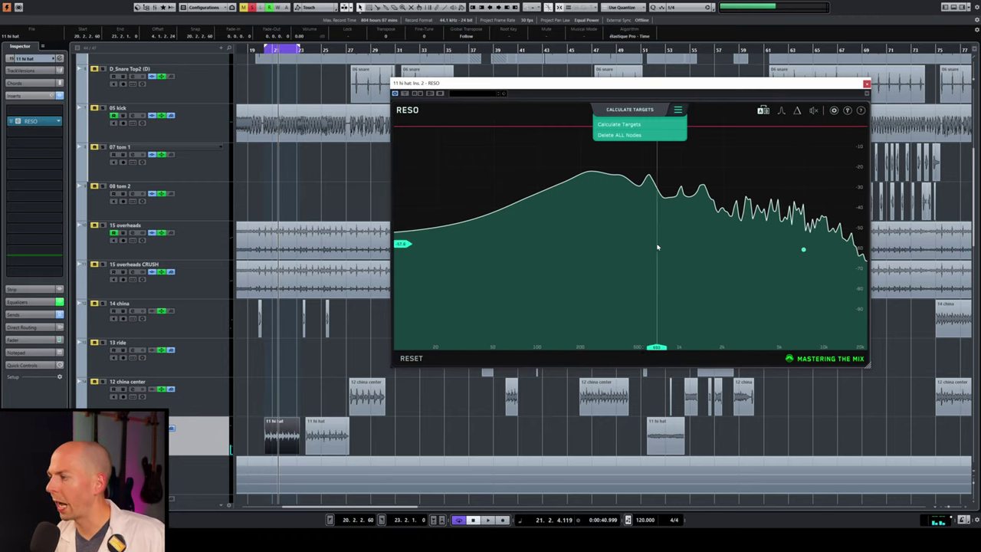
Add manual nodes in the low frequencies and at about 1.4 kHz, adjusting their levels
click(500, 246)
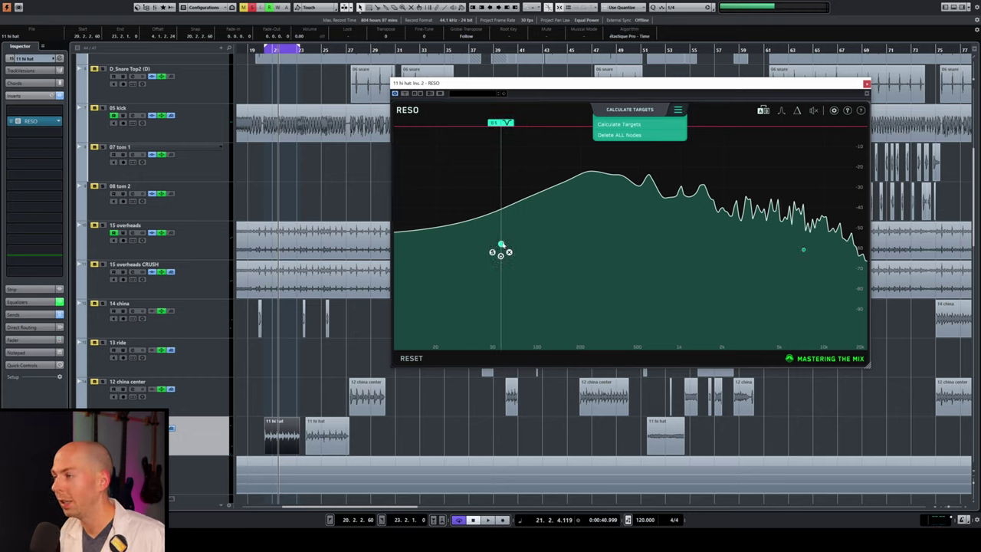
mouse_move(499, 234)
mouse_down()
mouse_move(504, 202)
mouse_move(521, 267)
mouse_move(502, 243)
mouse_up()
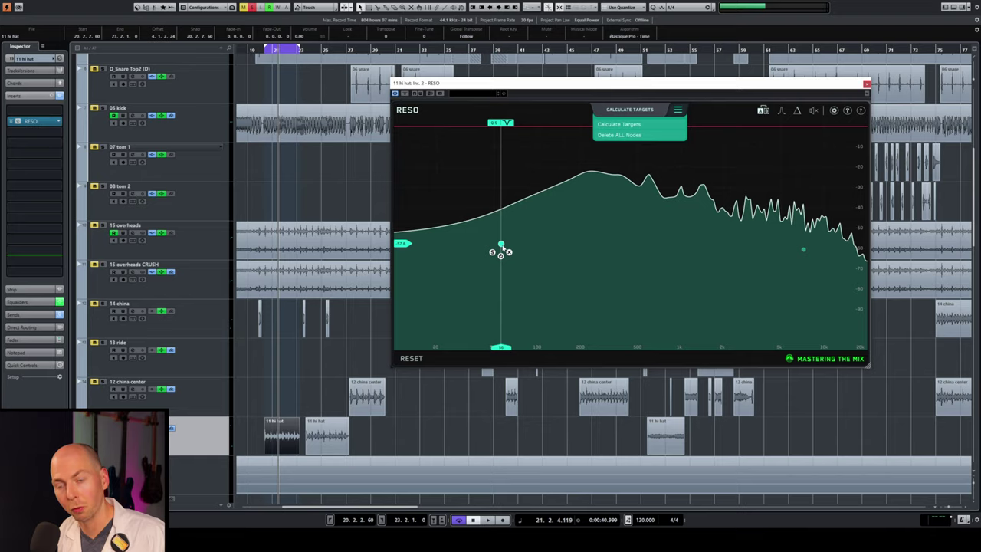
double_click(618, 245)
drag(617, 245, 699, 269)
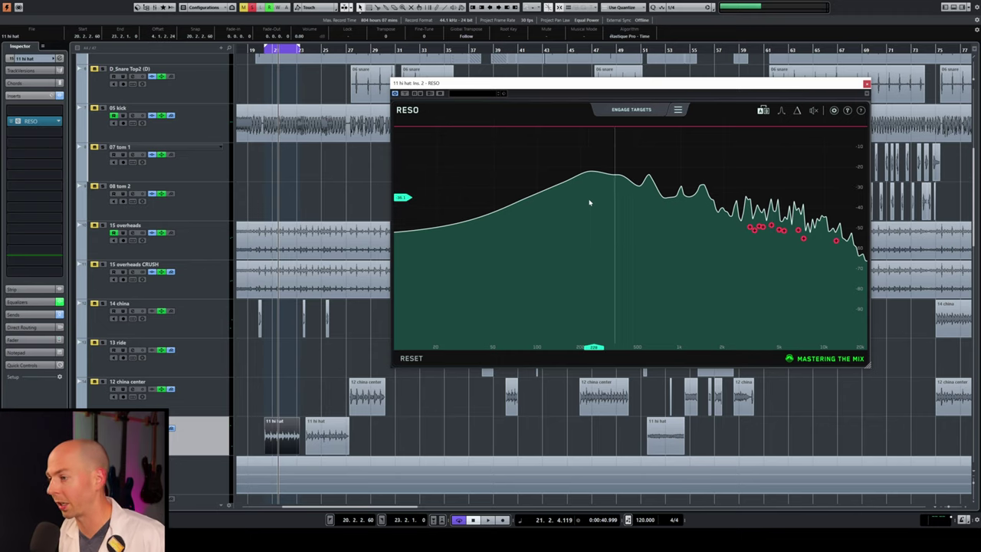
Engage the calculated targets, compare the hi-hat with RESO bypassed and active, then close the window
click(630, 109)
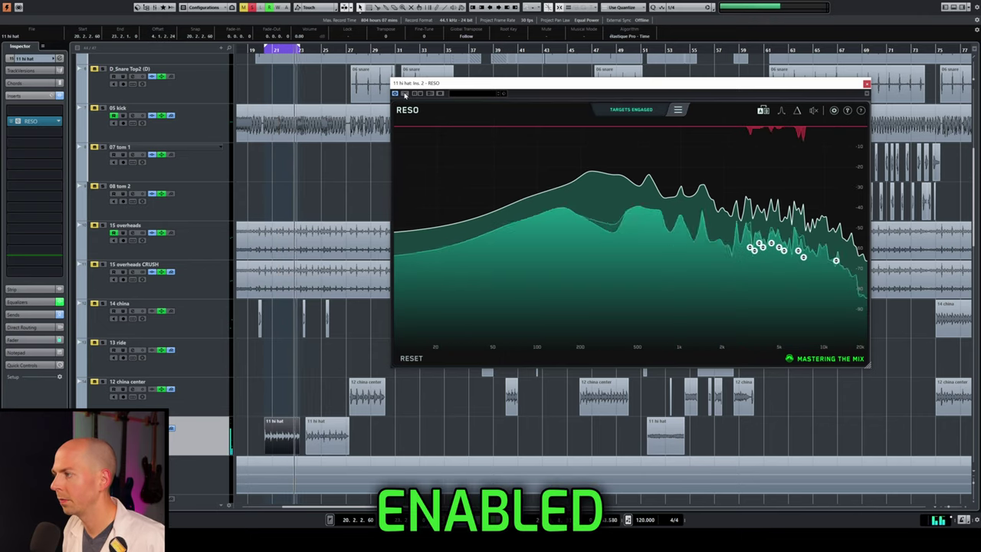
click(405, 94)
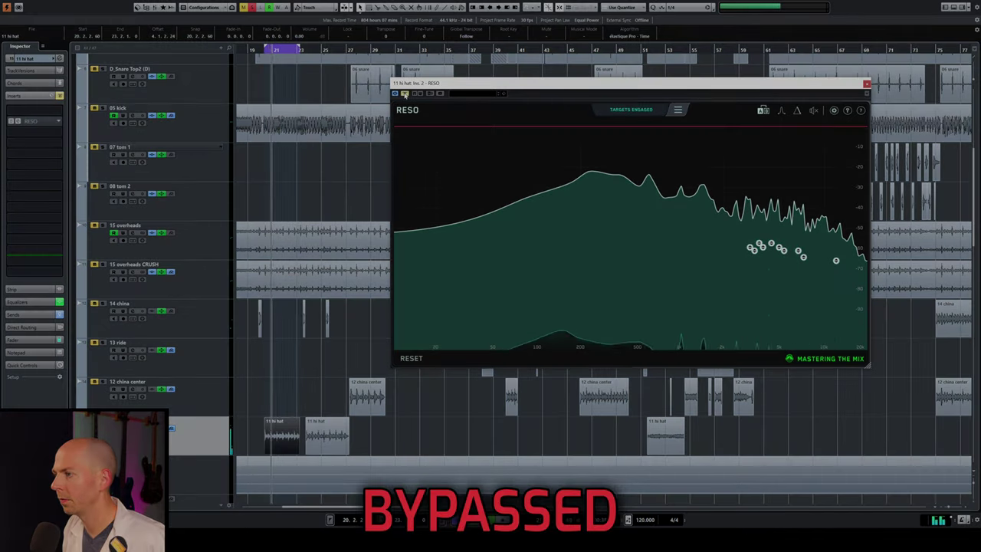
click(405, 93)
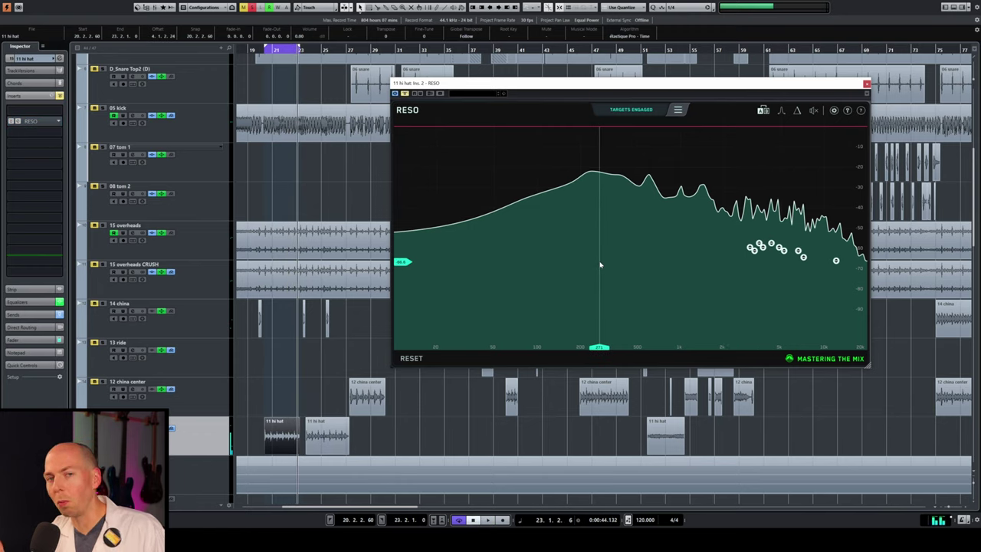
click(407, 92)
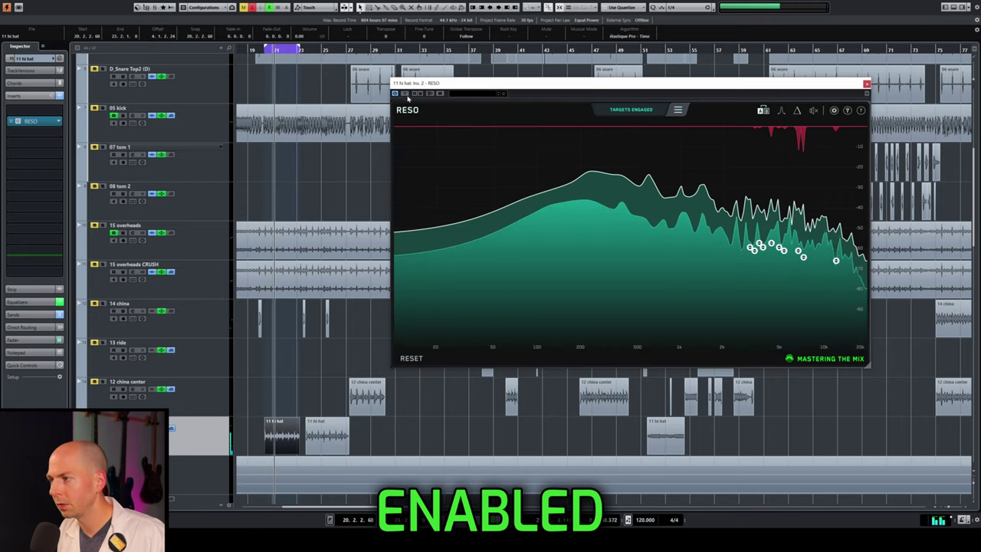
click(404, 93)
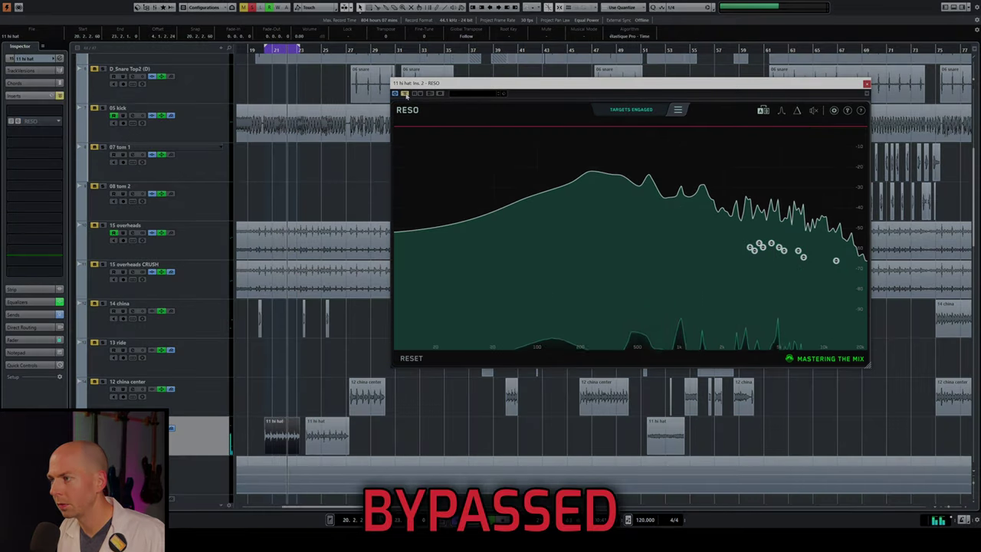
click(404, 93)
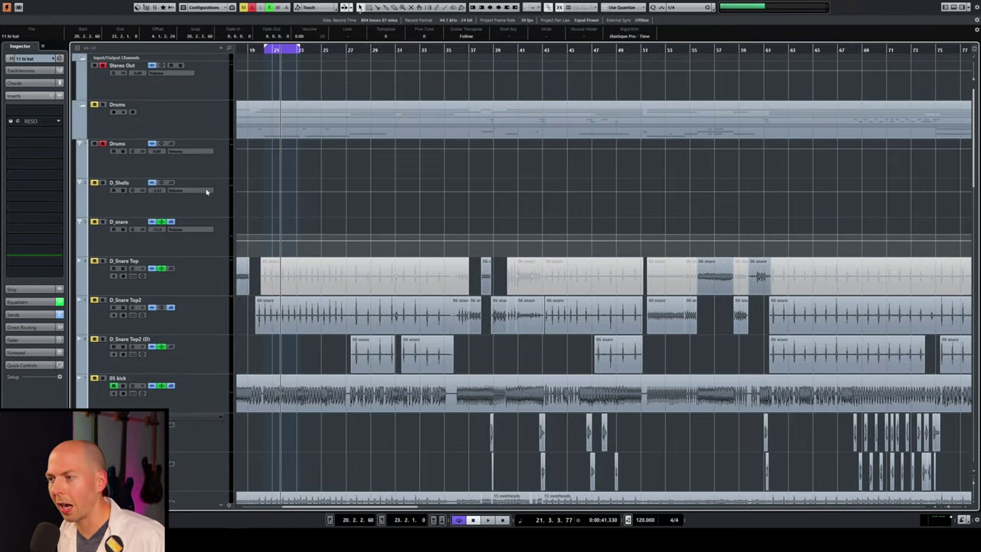
click(184, 169)
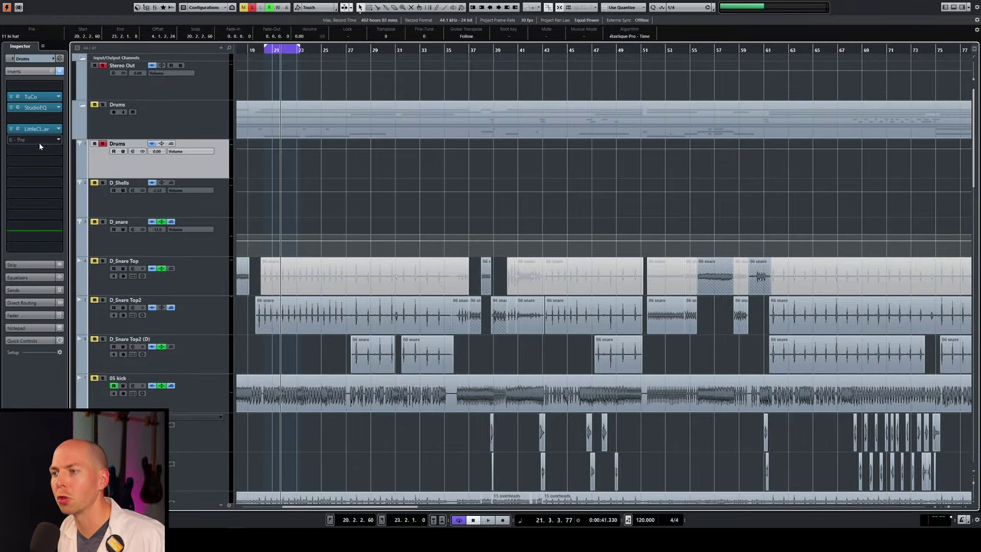
Insert RESO on the Drums group channel by searching 'reso' in an empty insert slot
click(38, 150)
text(reso)
key(Return)
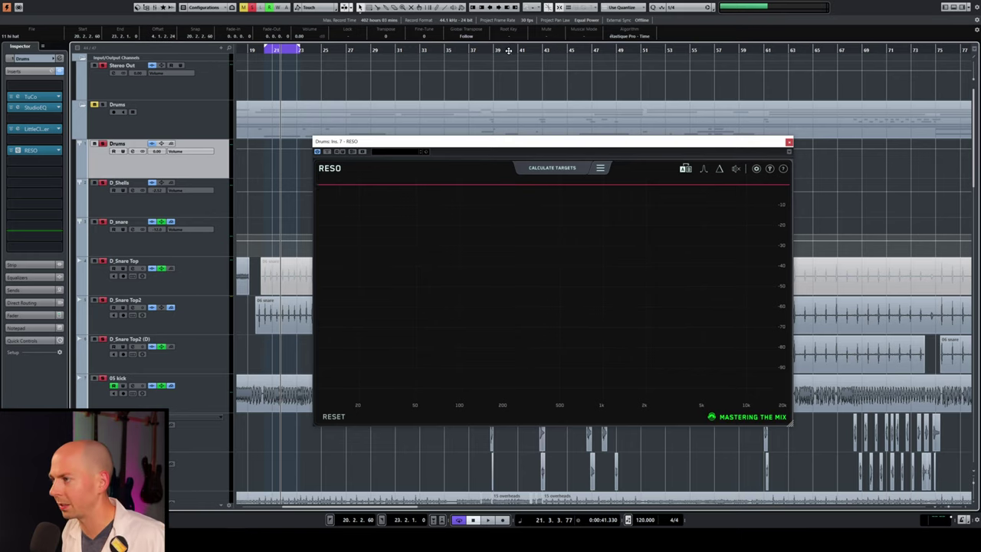
Play the drums from bar 40 and have RESO calculate resonance targets
click(508, 50)
key(space)
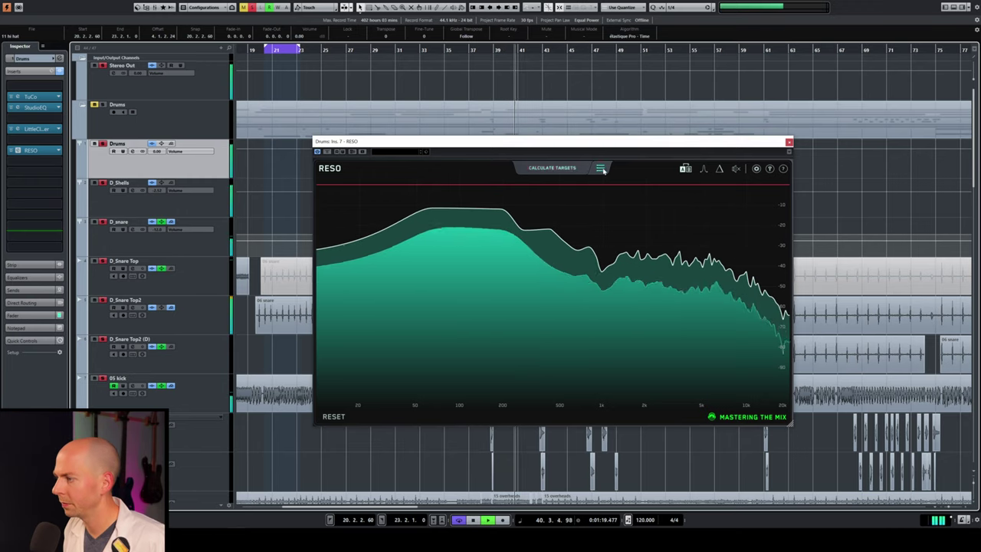
click(548, 169)
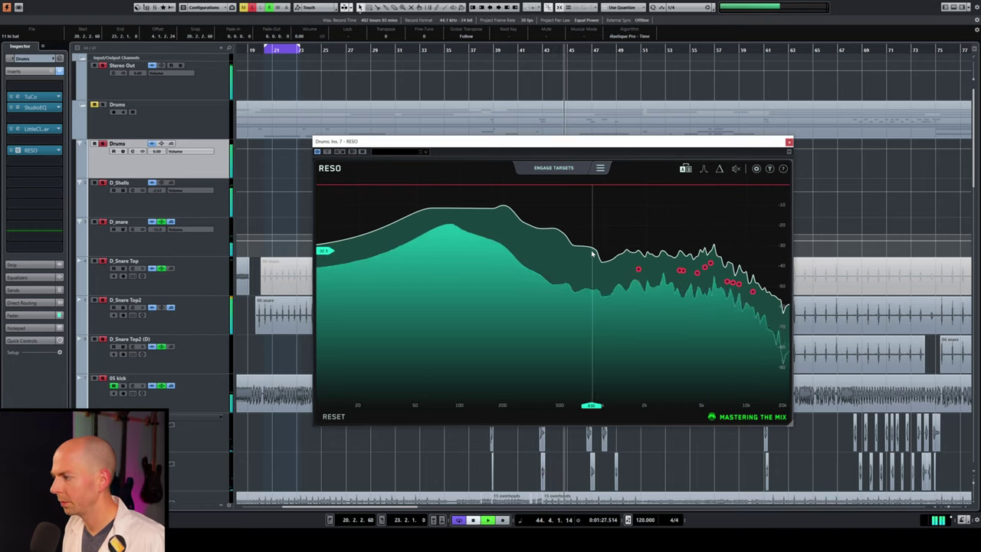
key(space)
Select all the calculated drum bus targets, engage them, and start playback
drag(597, 226, 771, 317)
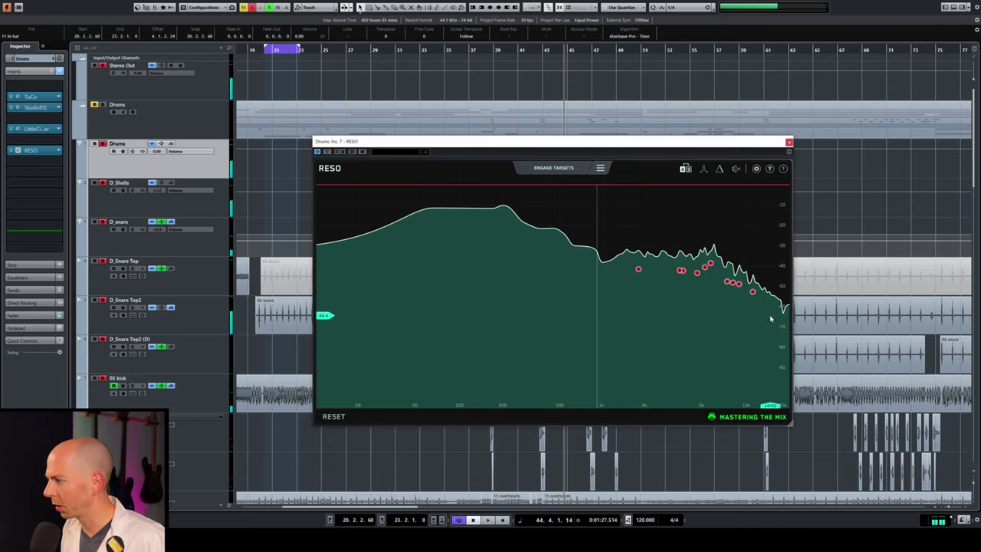
click(553, 168)
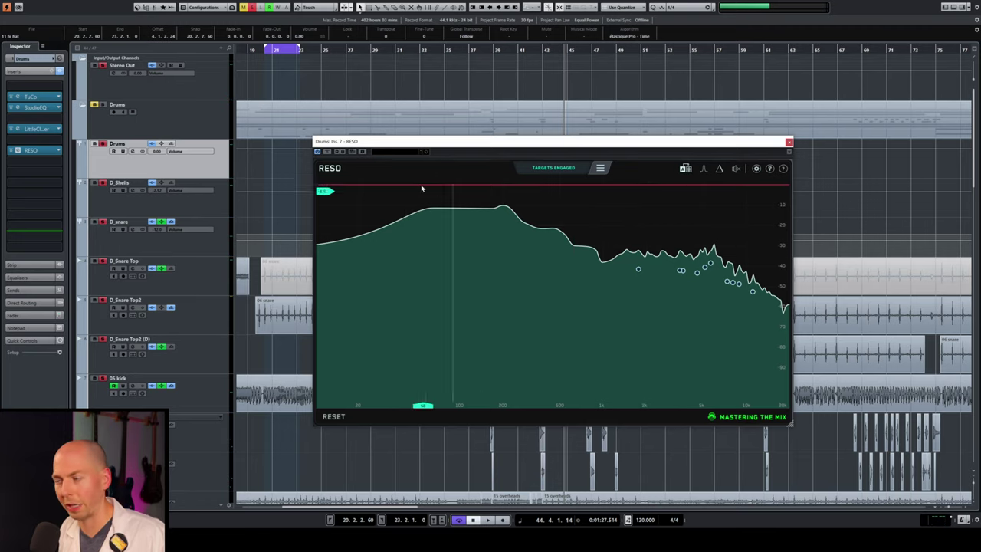
key(space)
Compare the drums with Reso active and bypassed, then switch to Delta for only removed resonances
click(328, 152)
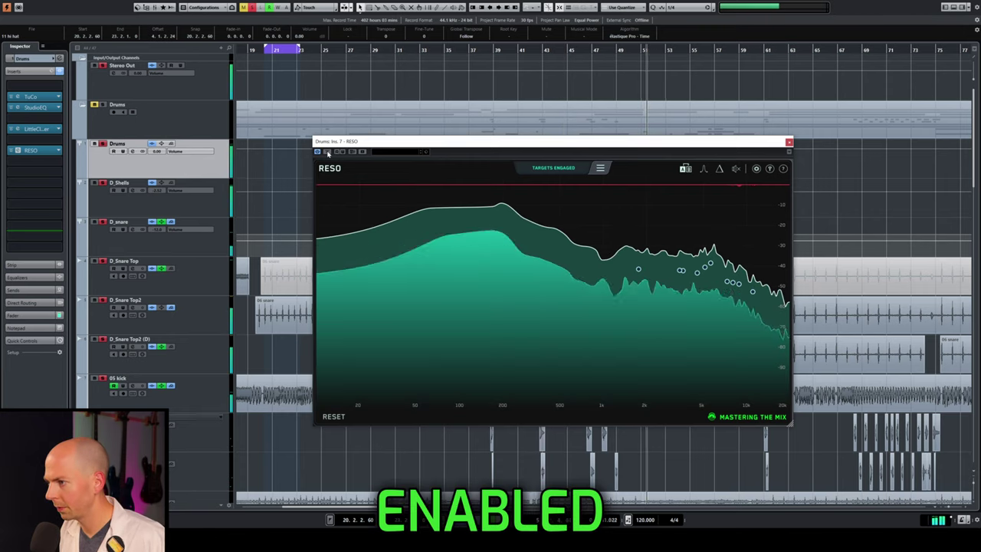
click(328, 152)
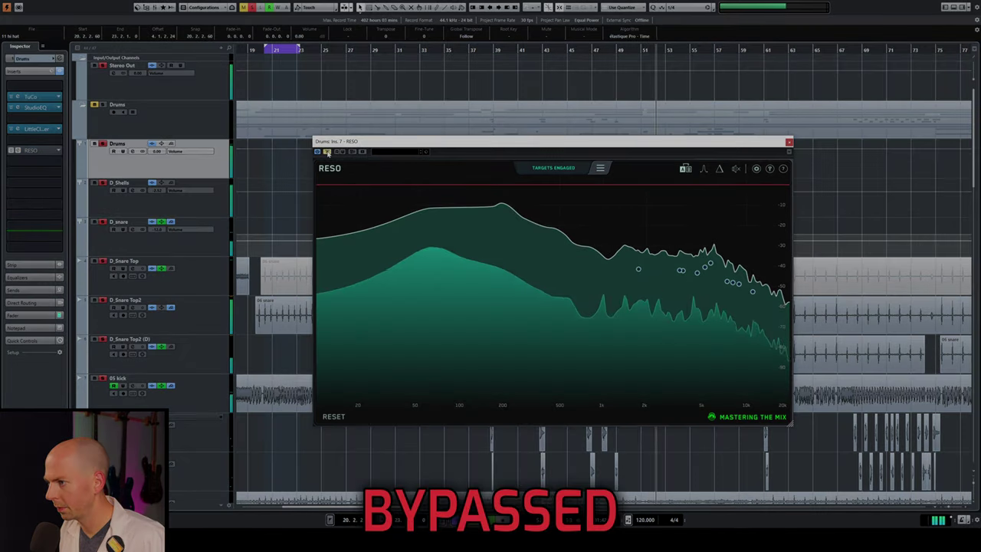
click(328, 151)
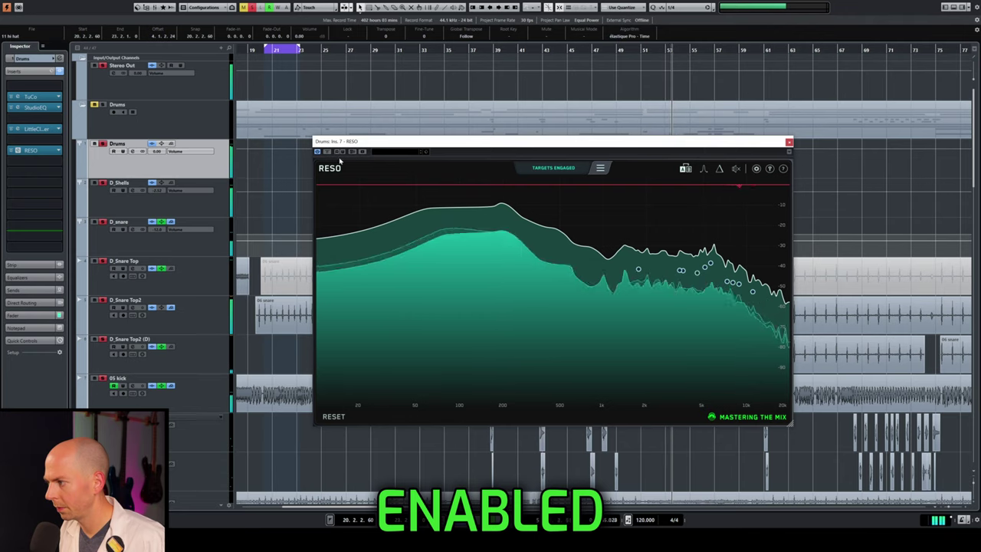
click(719, 169)
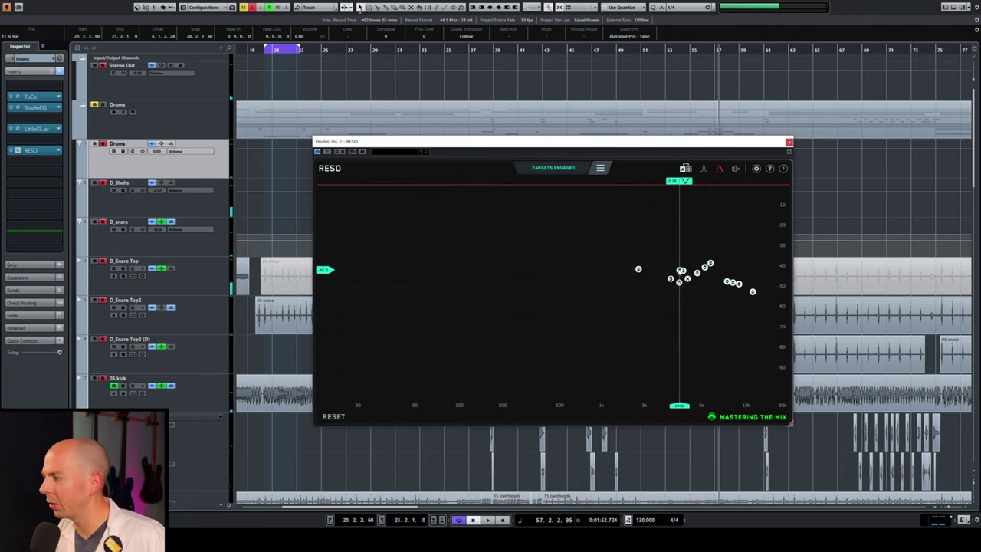
Select all the drum bus Reso targets and lower them together, then play
drag(618, 256, 754, 305)
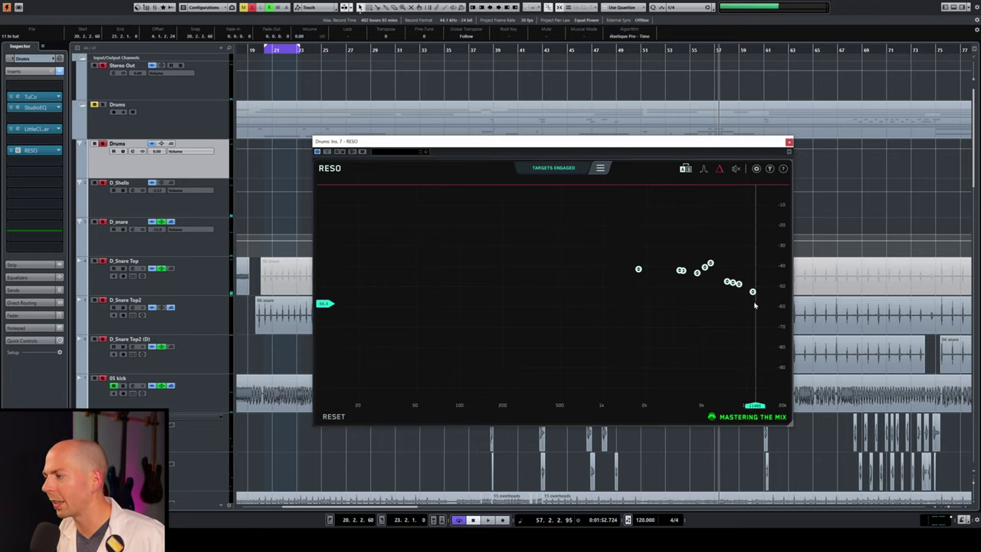
mouse_move(638, 270)
mouse_down()
mouse_move(637, 314)
mouse_move(638, 305)
mouse_up()
key(space)
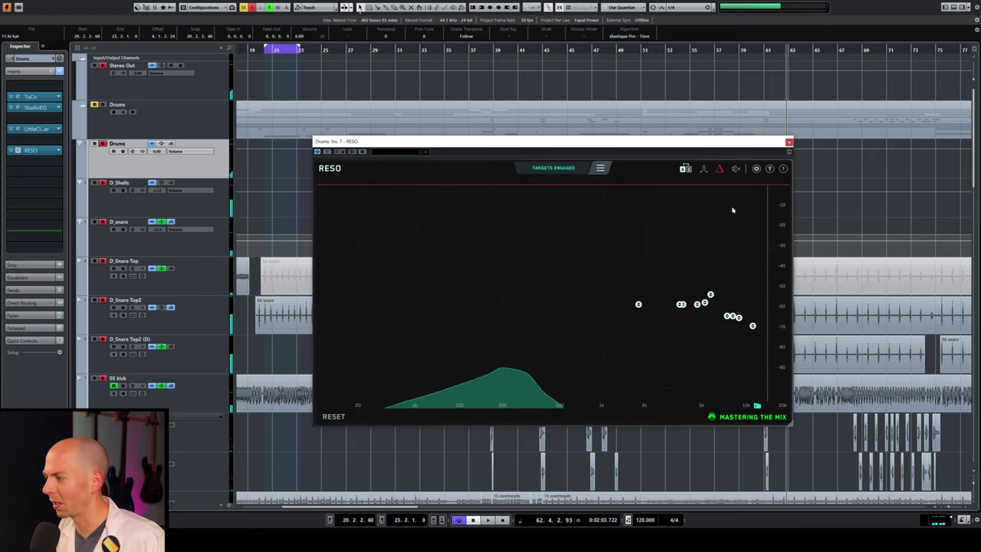
A/B the drums with Reso bypassed and active twice, then close the Reso window
key(space)
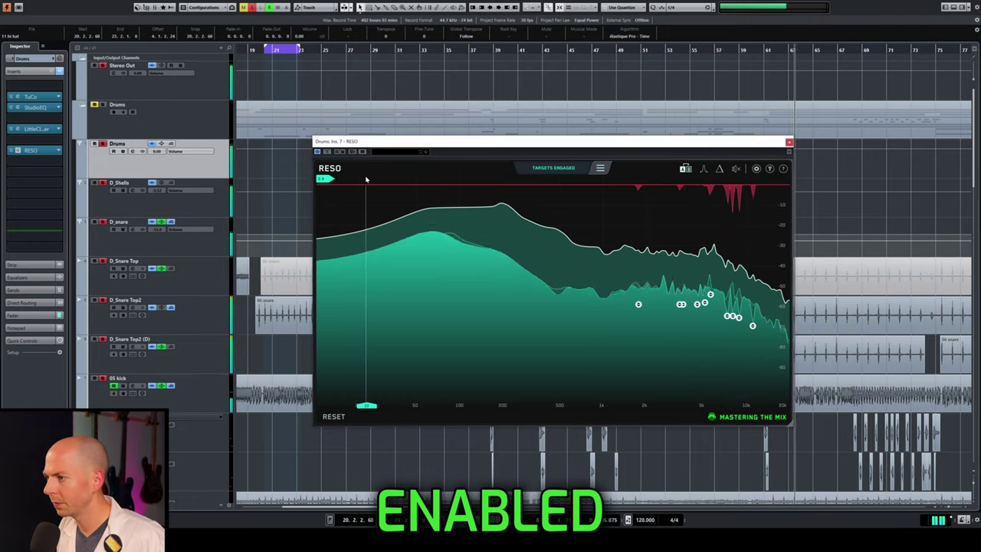
click(326, 152)
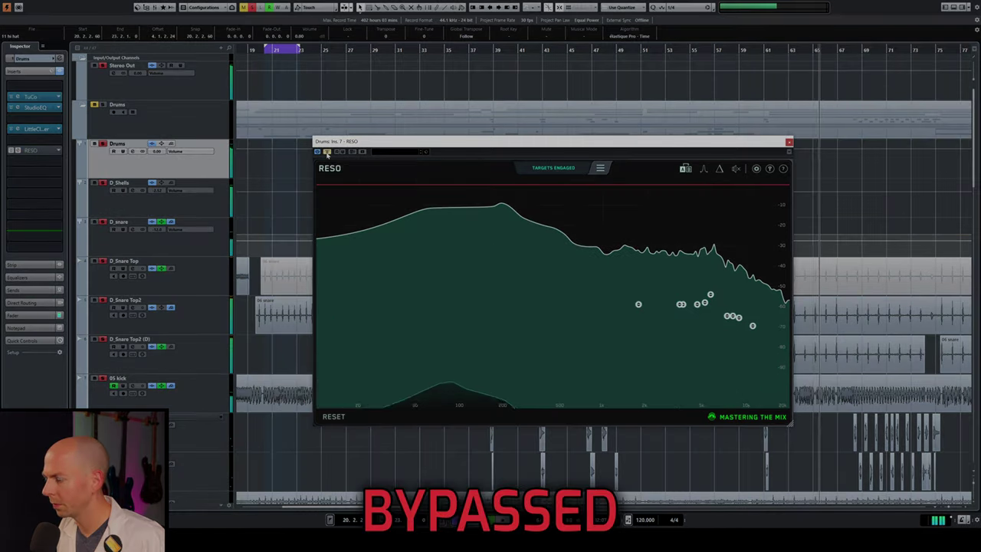
click(326, 152)
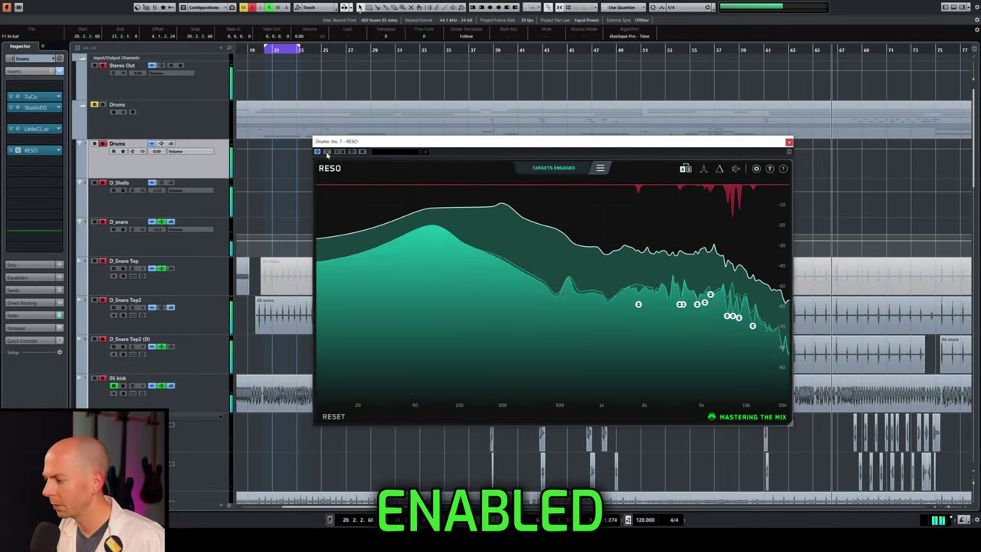
click(326, 151)
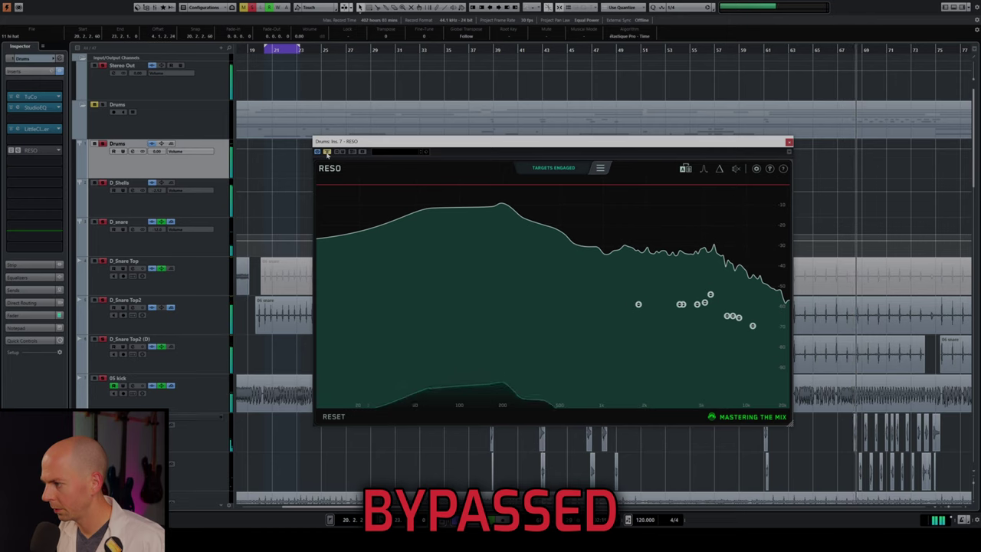
click(326, 151)
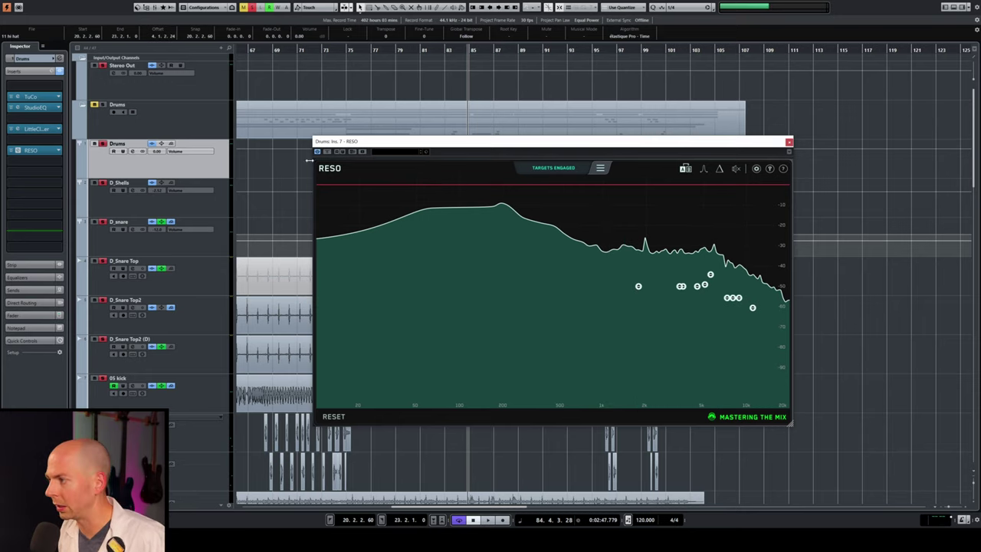
click(788, 143)
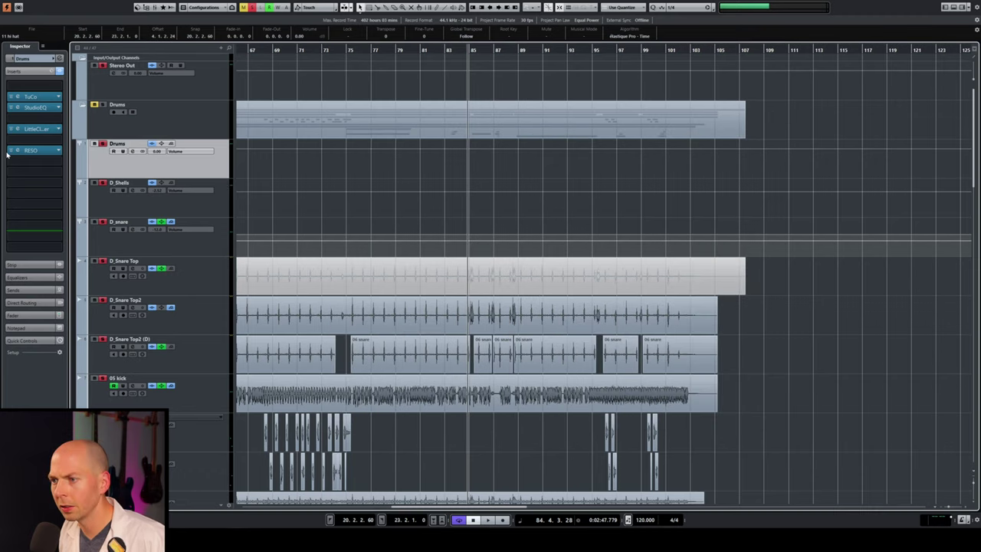
Open the RESO plugin on the 17 guitar 1 DI track and set playback to bar 67
click(60, 155)
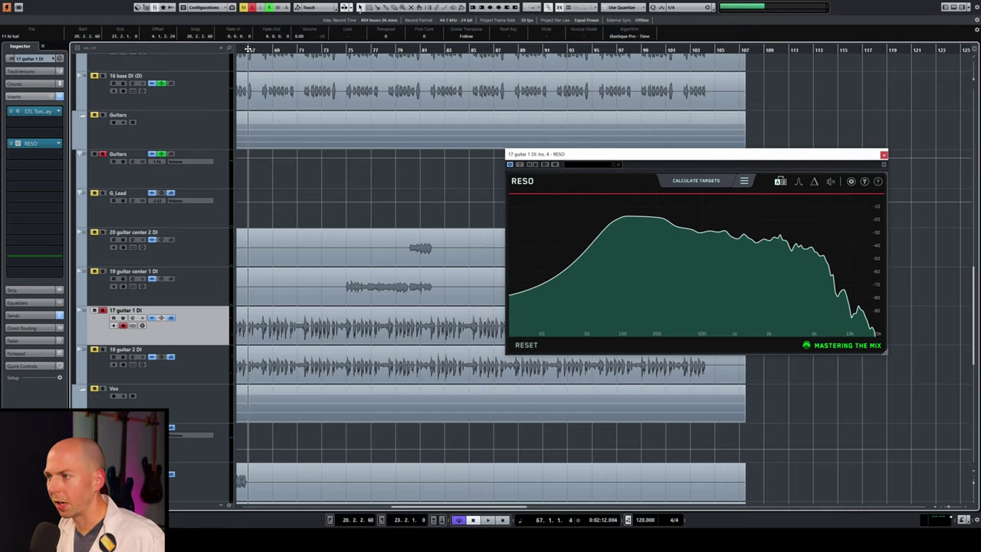
click(252, 50)
Play the guitar DI and place a Reso node on its 111 Hz peak, pulled to about -39 dB
key(space)
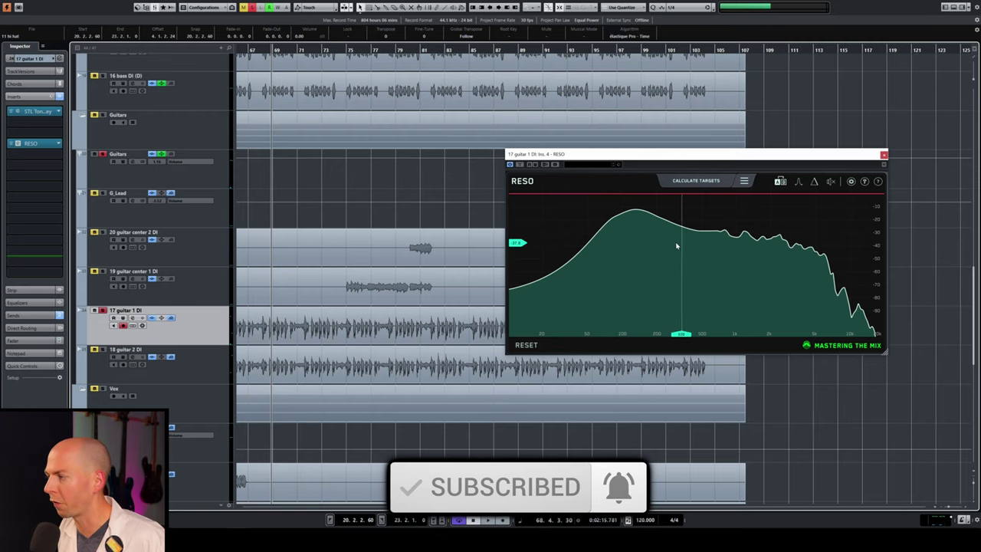
key(space)
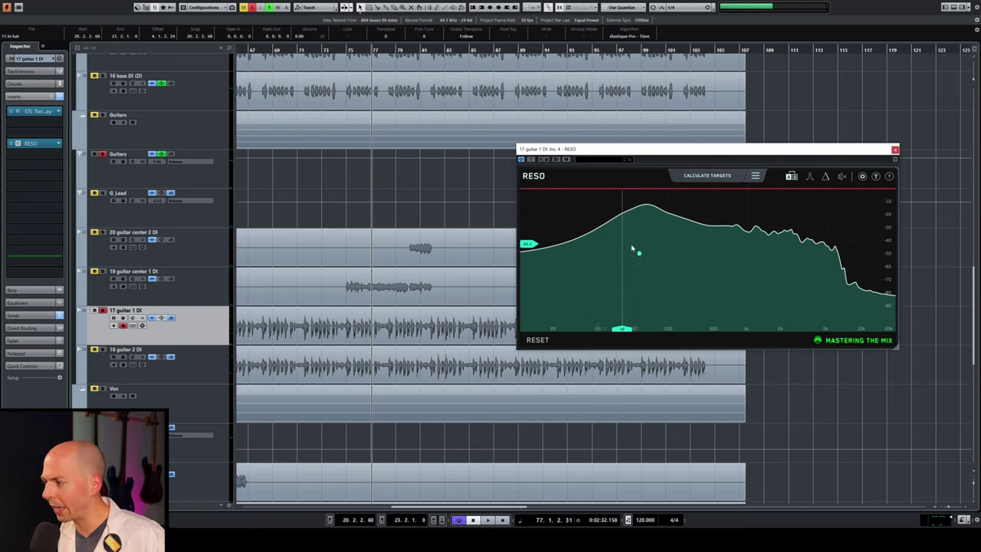
mouse_move(639, 259)
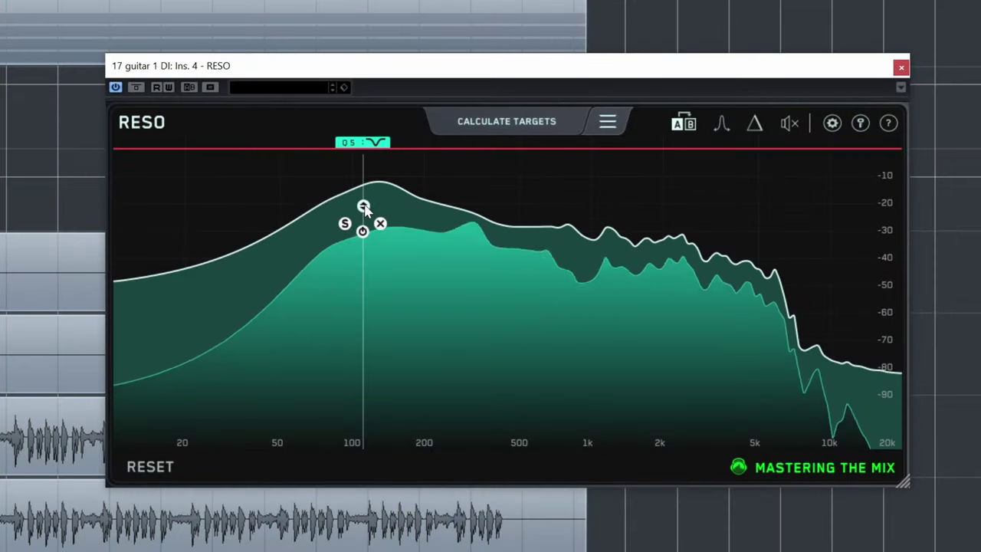
drag(364, 208, 364, 258)
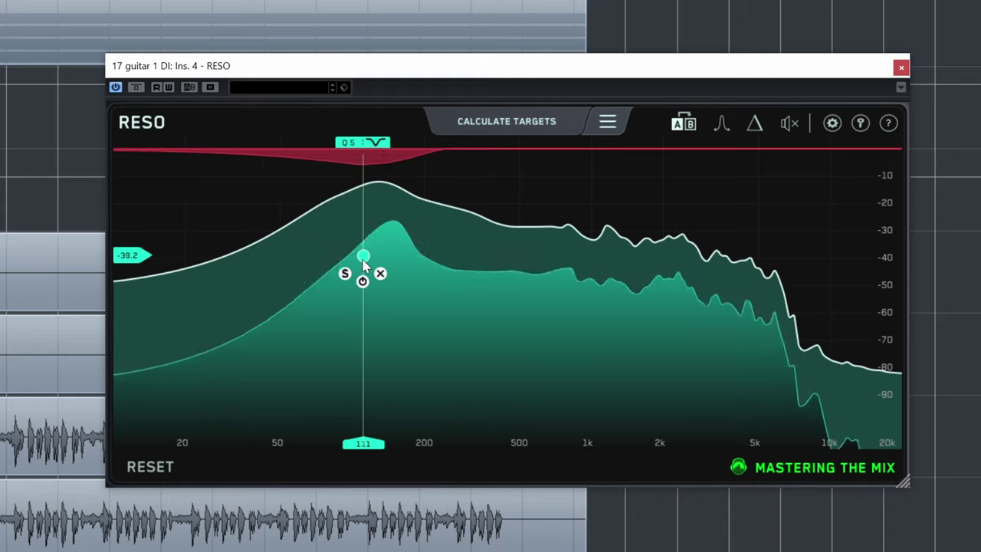
Solo the 111 Hz target's band briefly, then switch Reso to Delta to hear the removed resonance
click(349, 274)
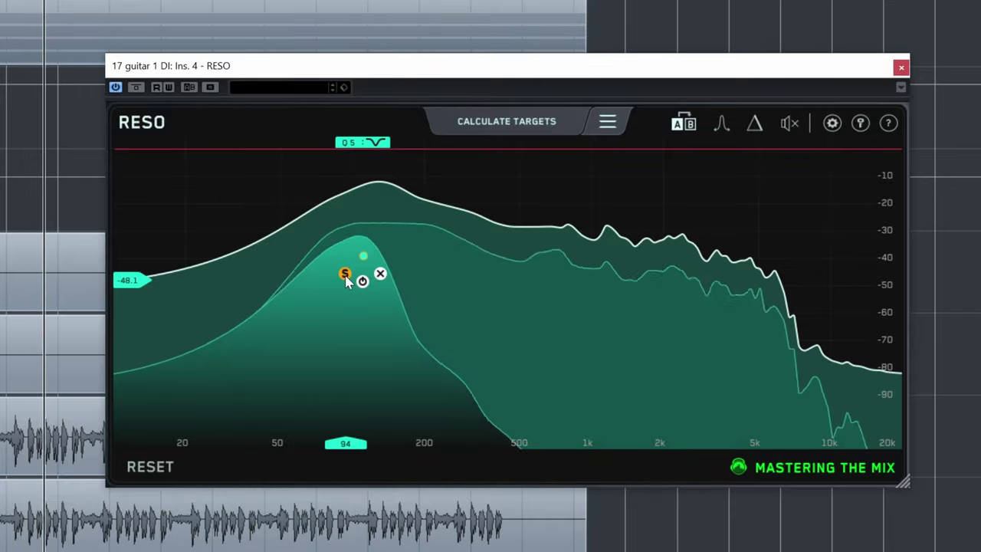
click(345, 275)
click(754, 123)
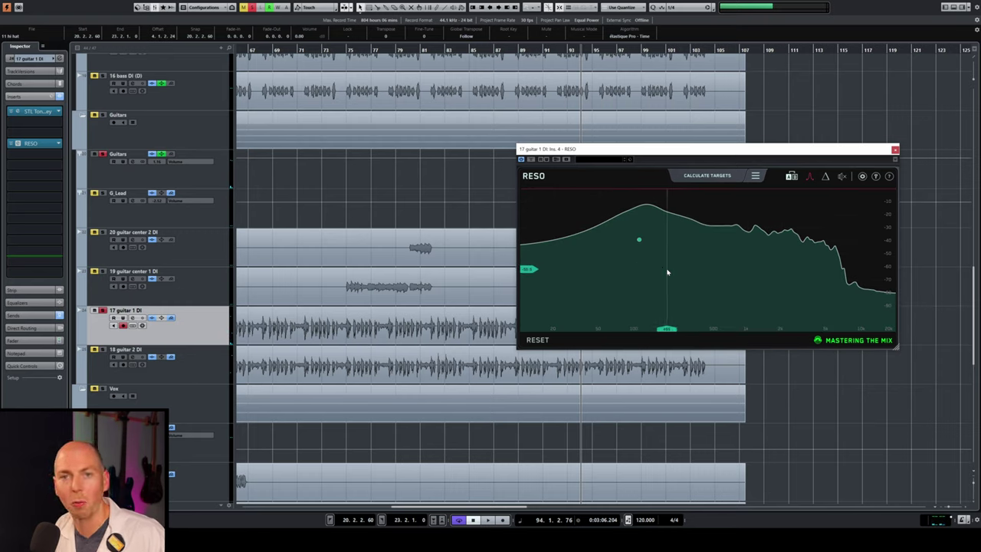
Turn Delta off and, while the guitar plays, lower the 111 Hz low-mid target further
drag(667, 272, 667, 272)
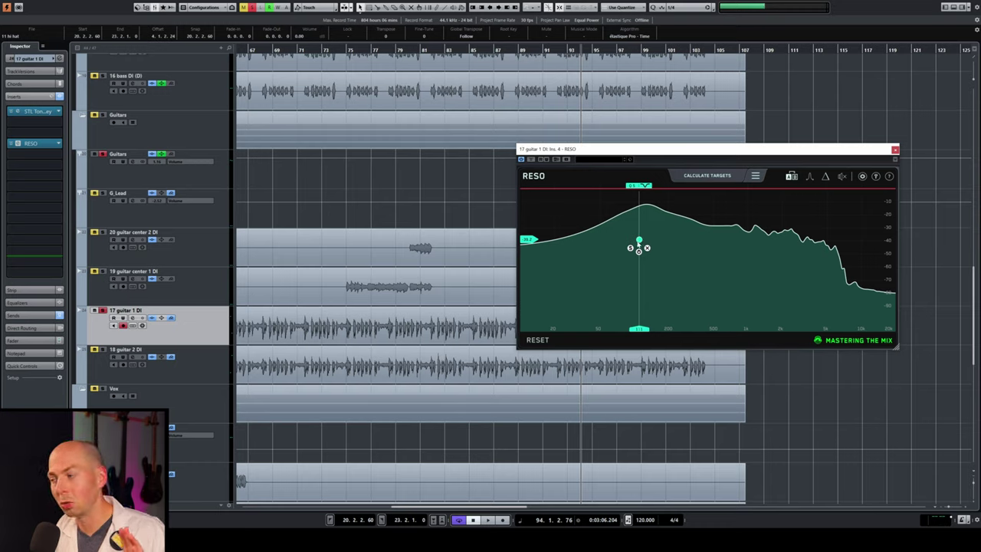
key(space)
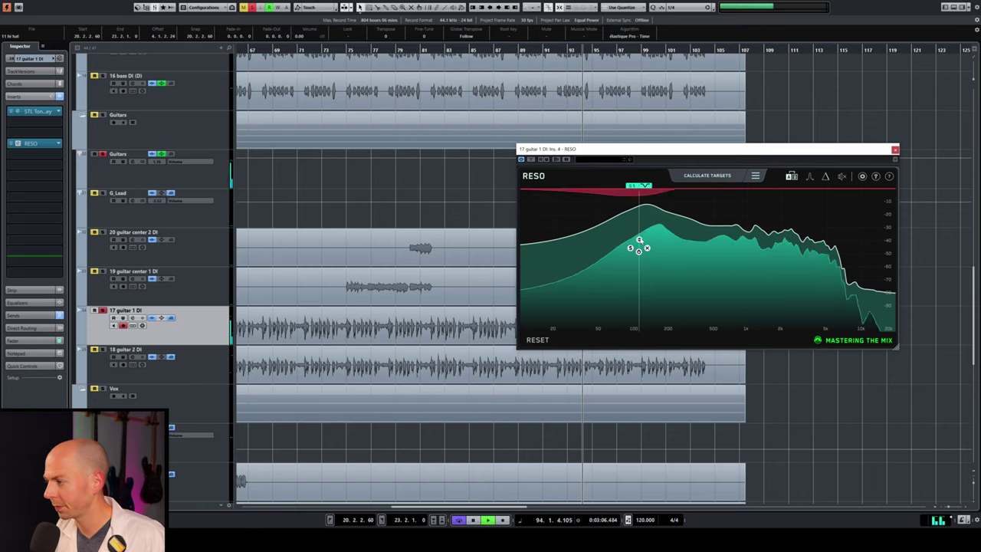
mouse_move(640, 241)
mouse_down()
mouse_move(638, 307)
mouse_move(638, 236)
mouse_move(638, 247)
mouse_up()
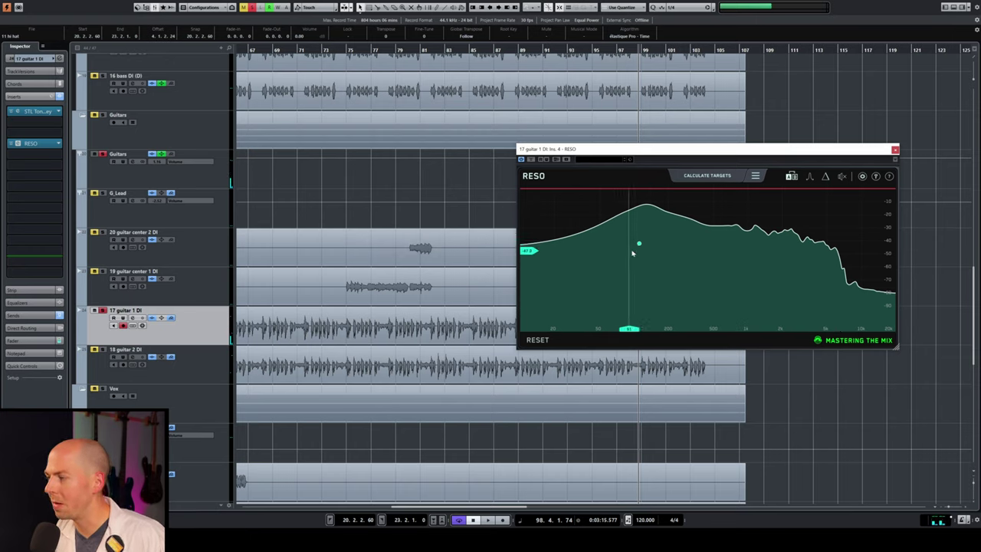
key(space)
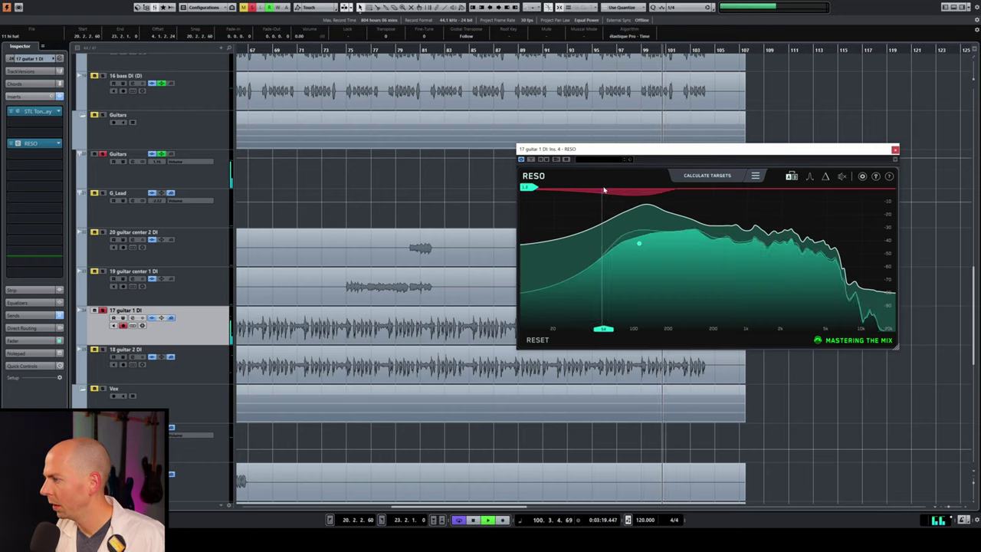
key(space)
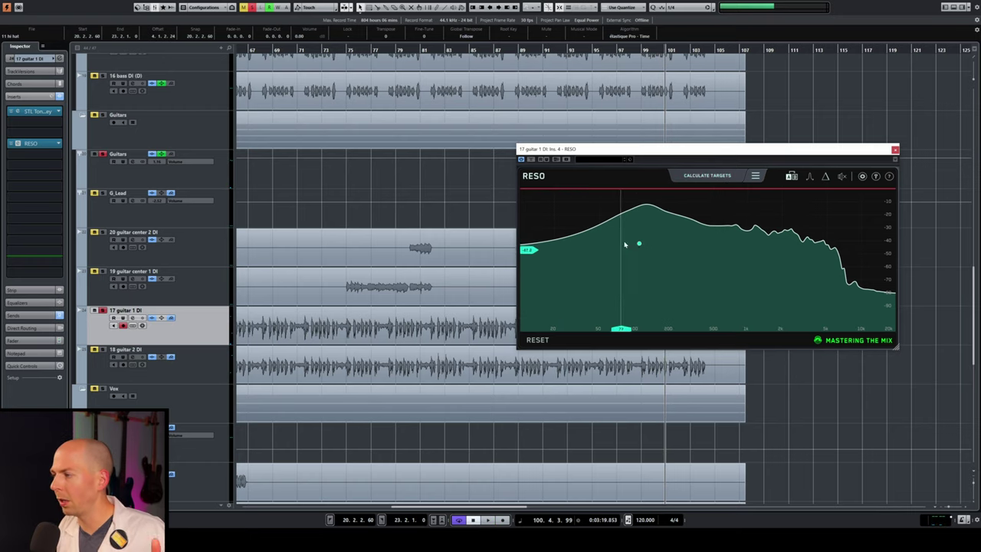
Have Reso calculate resonance targets on the playing guitar DI and audition a detected target's band
key(space)
click(722, 177)
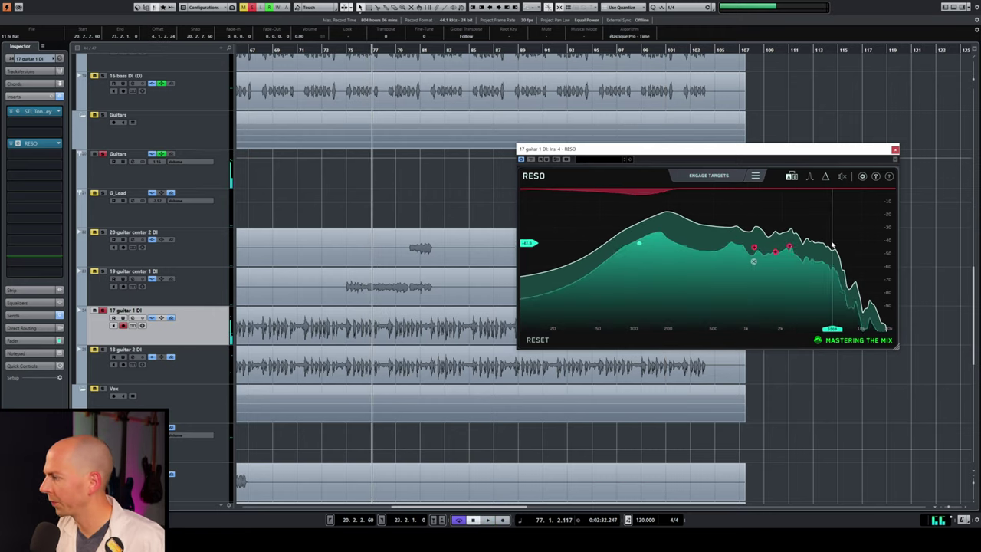
mouse_move(754, 248)
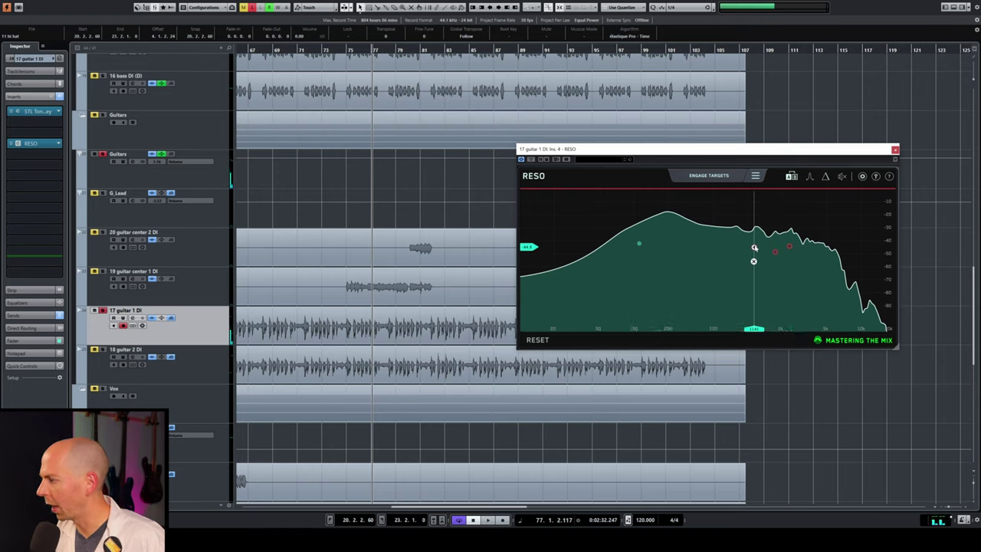
drag(753, 262, 789, 279)
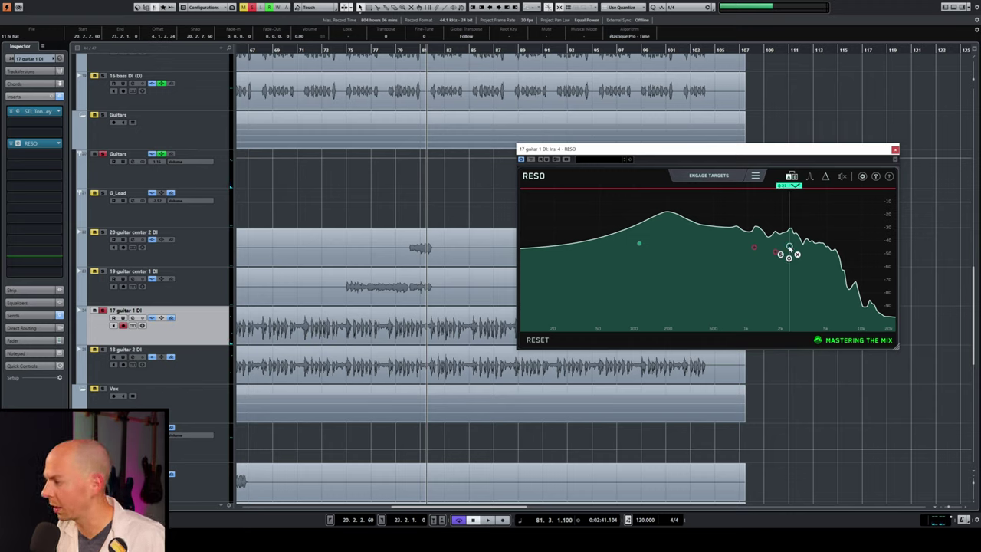
Lower the upper-mid target to about -55 dB, nudge it higher in frequency, then bypass Reso
key(space)
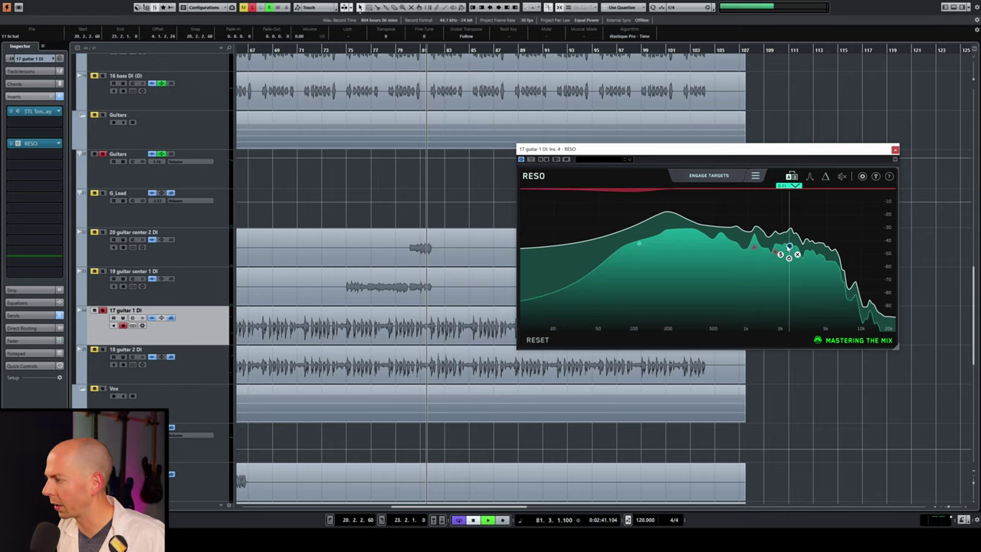
drag(790, 248, 784, 323)
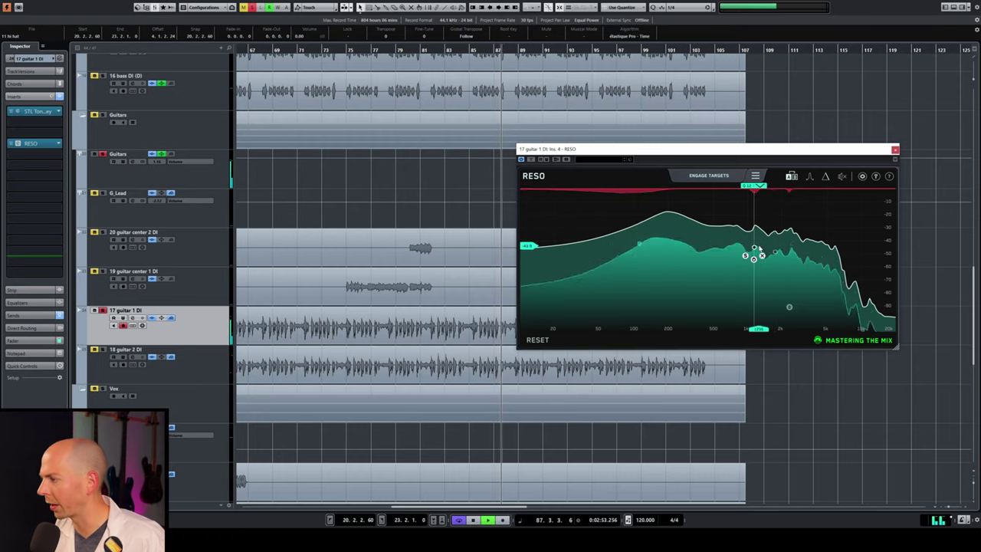
mouse_move(754, 254)
mouse_down()
mouse_move(775, 259)
mouse_move(774, 305)
mouse_up()
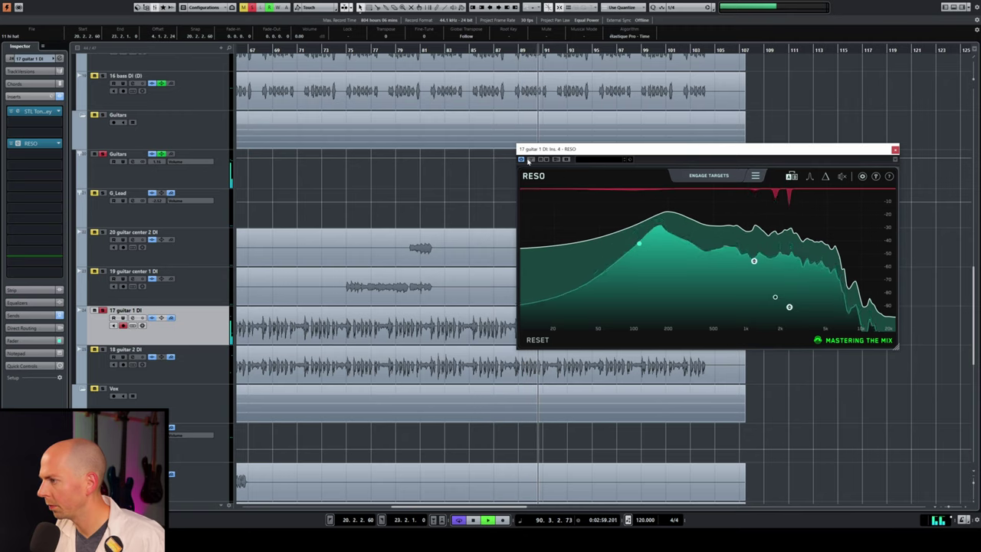
click(530, 159)
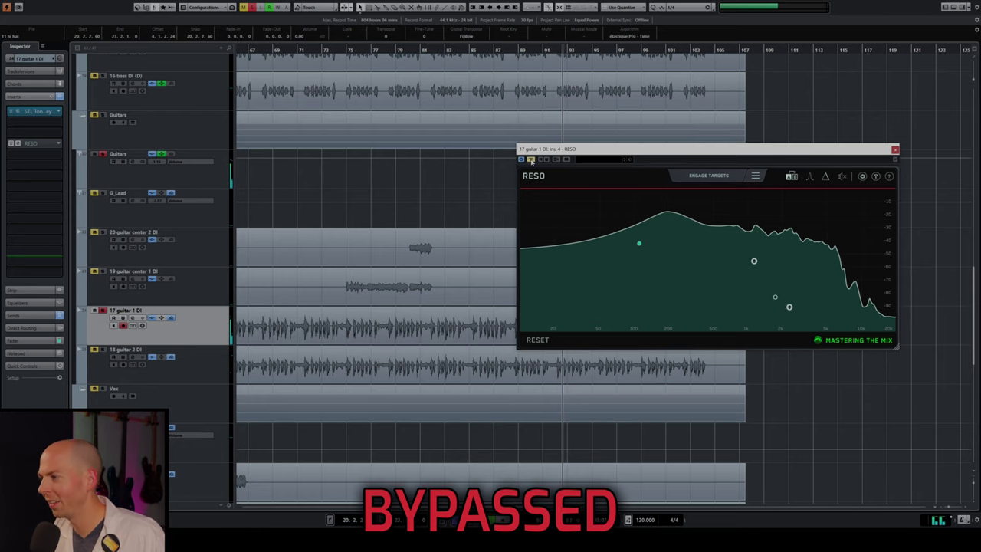
click(531, 159)
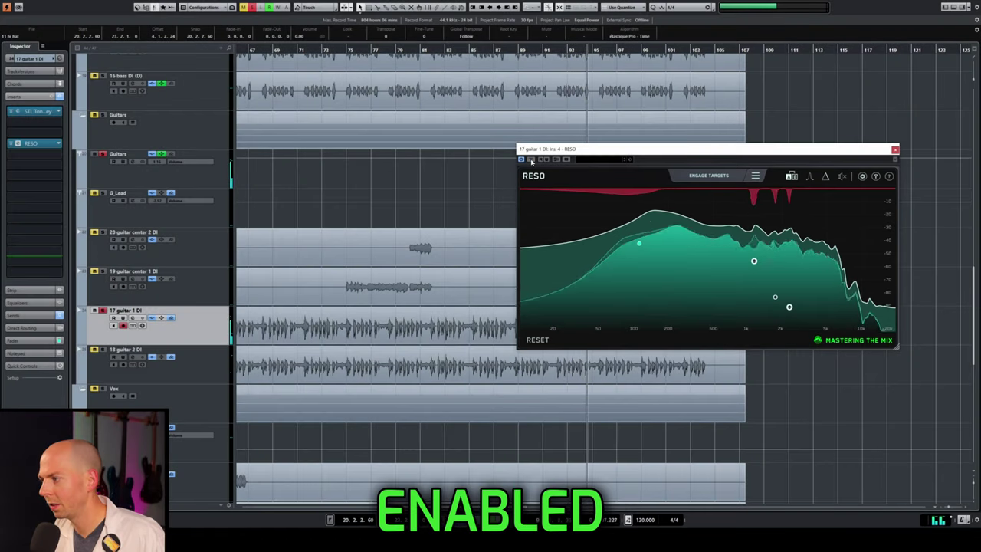
click(532, 160)
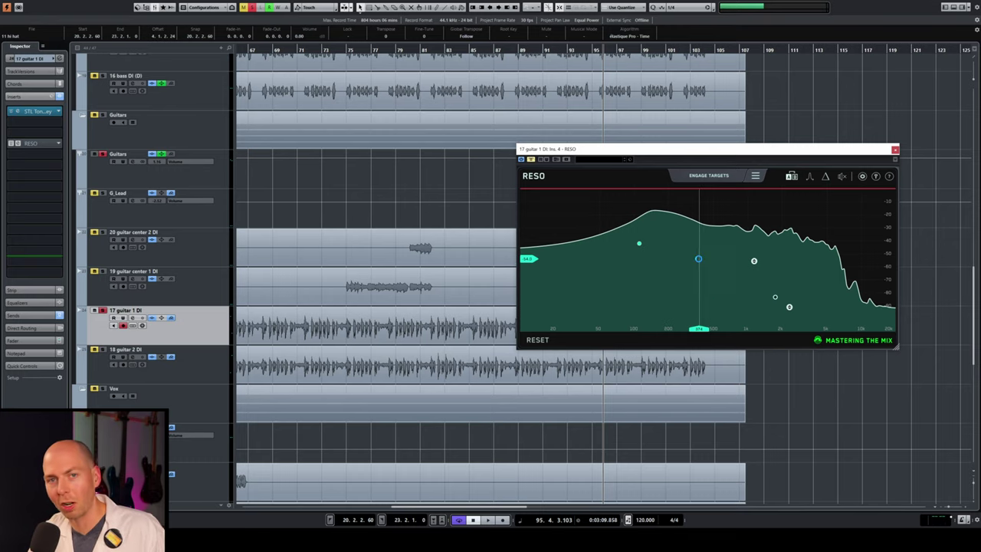
Close the guitar's RESO window and move the playhead to bar 43
scroll(383, 306, down, 3)
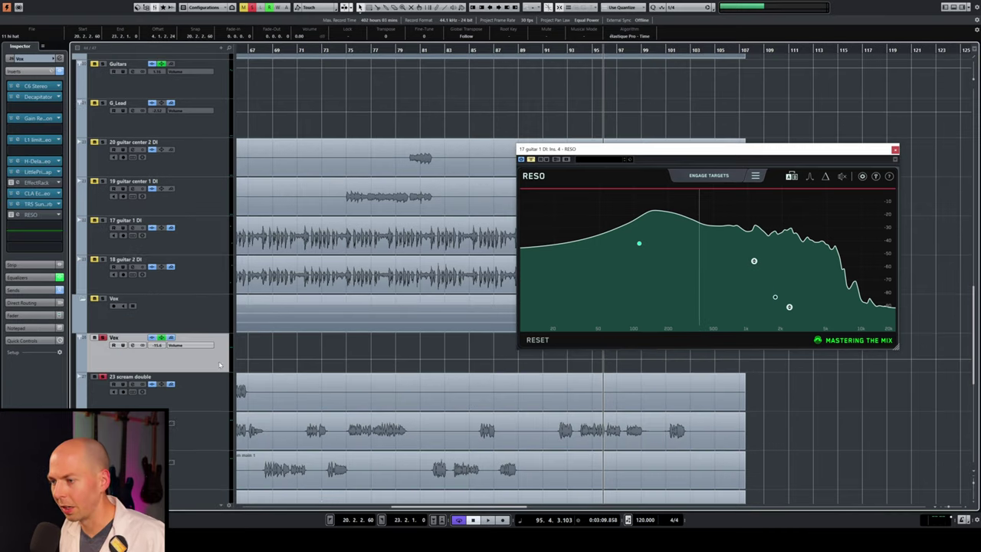
click(895, 148)
scroll(345, 354, down, 2)
click(345, 354)
scroll(345, 354, down, 2)
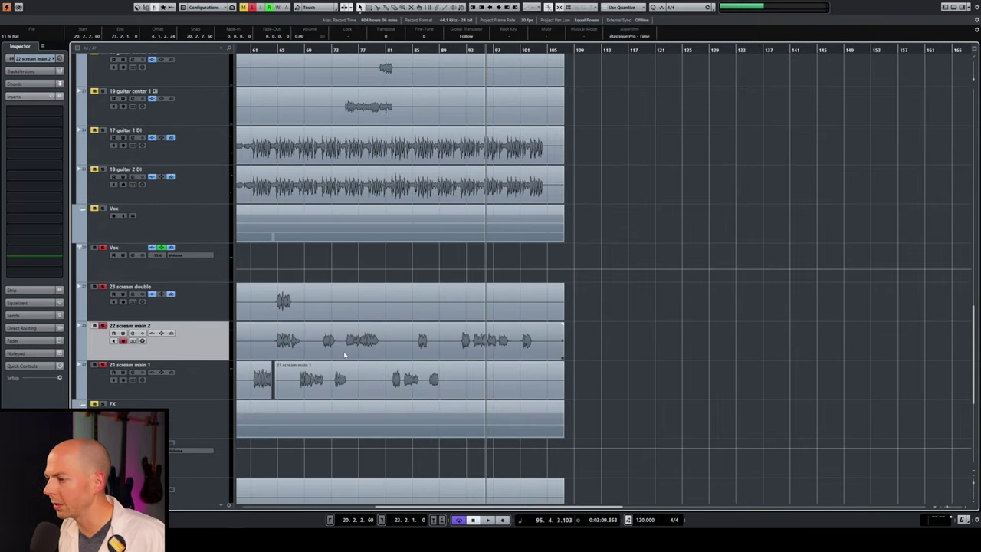
click(282, 50)
scroll(306, 49, left, 8)
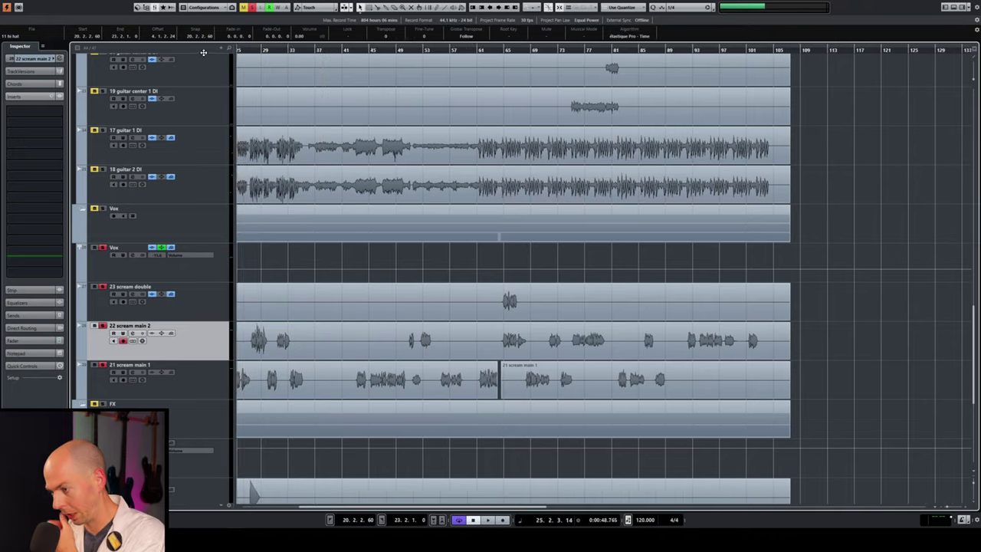
click(359, 50)
click(479, 50)
Insert RESO on 21 scream main 1, calculate targets from the playing vocal, and select them all
click(198, 386)
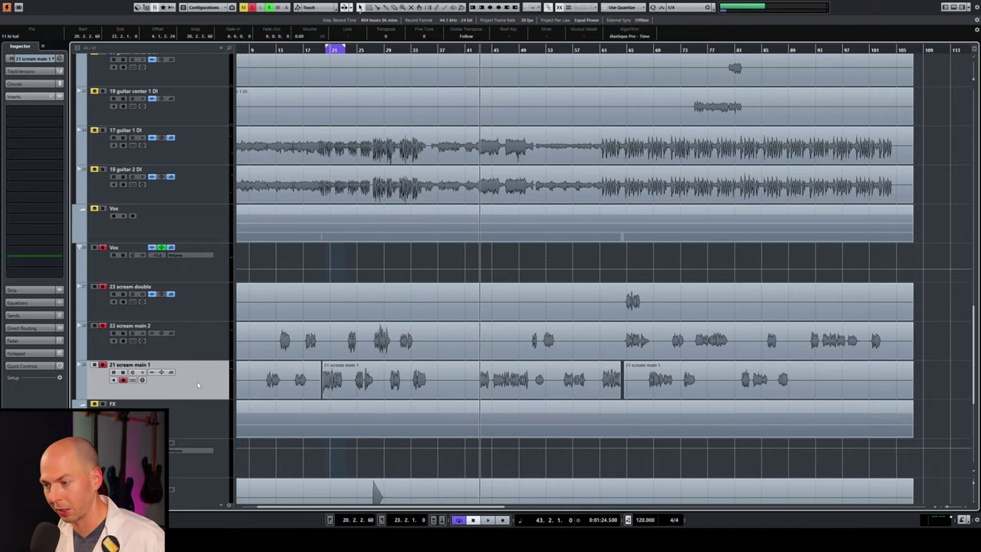
click(33, 111)
click(46, 230)
key(space)
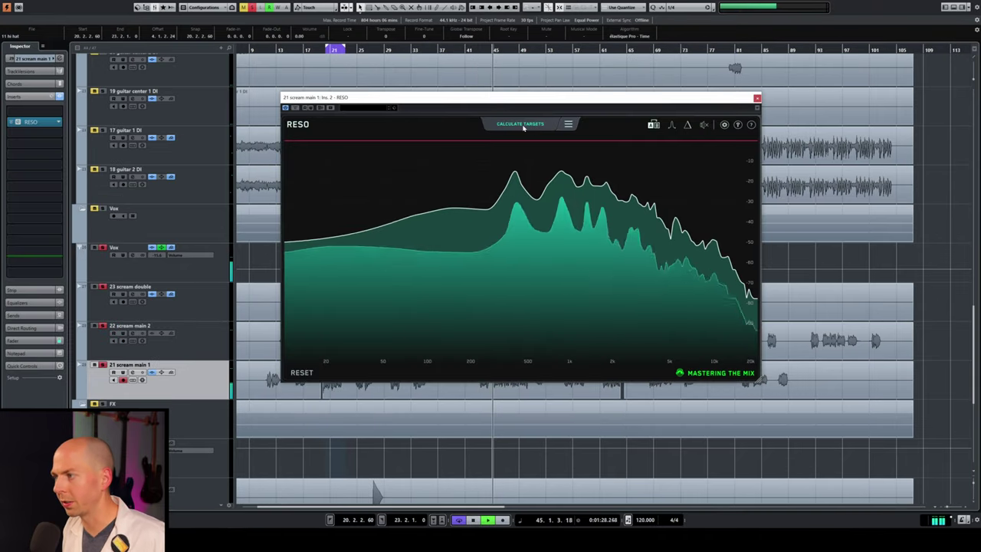
click(523, 125)
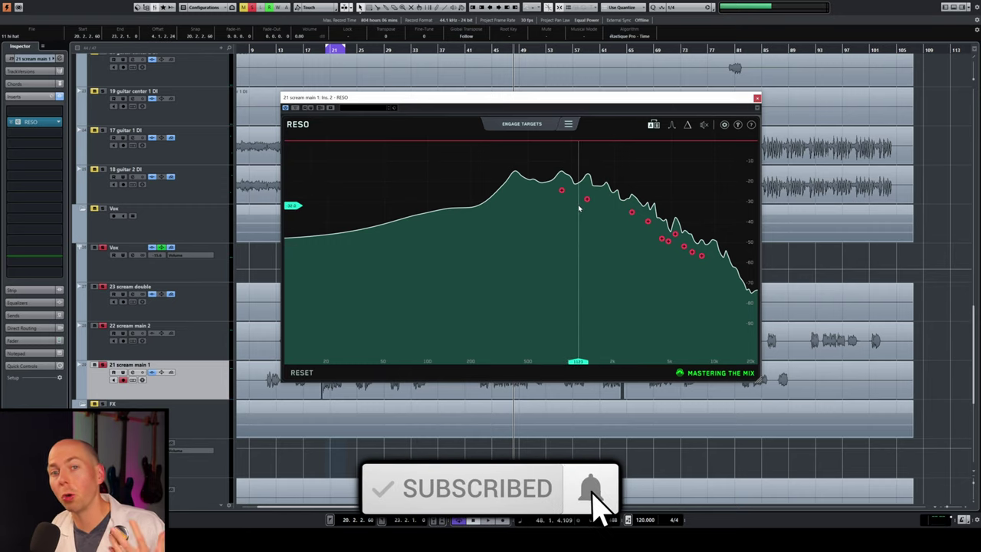
drag(547, 208, 719, 274)
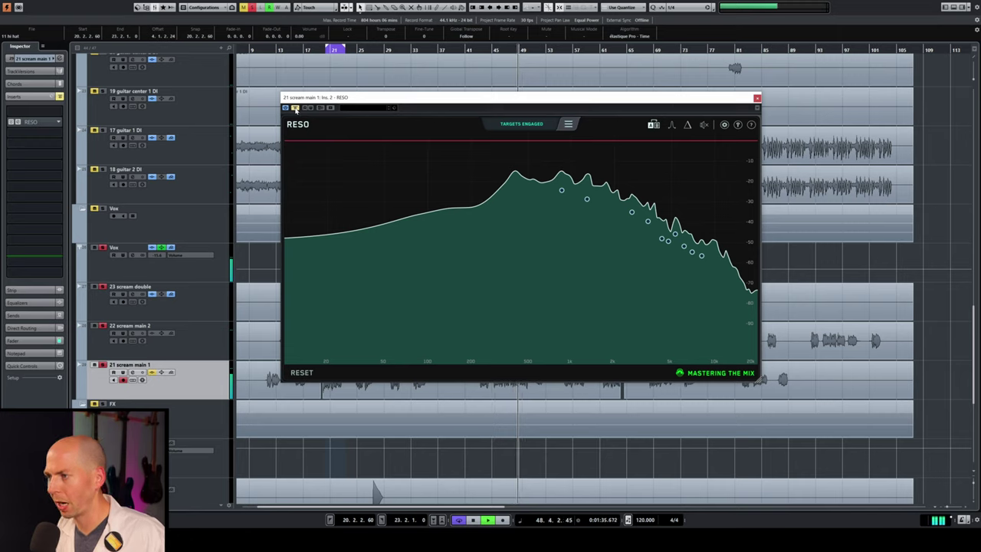
Re-enable RESO, add a new notch in the vocal's highs, and select all the nodes
click(295, 108)
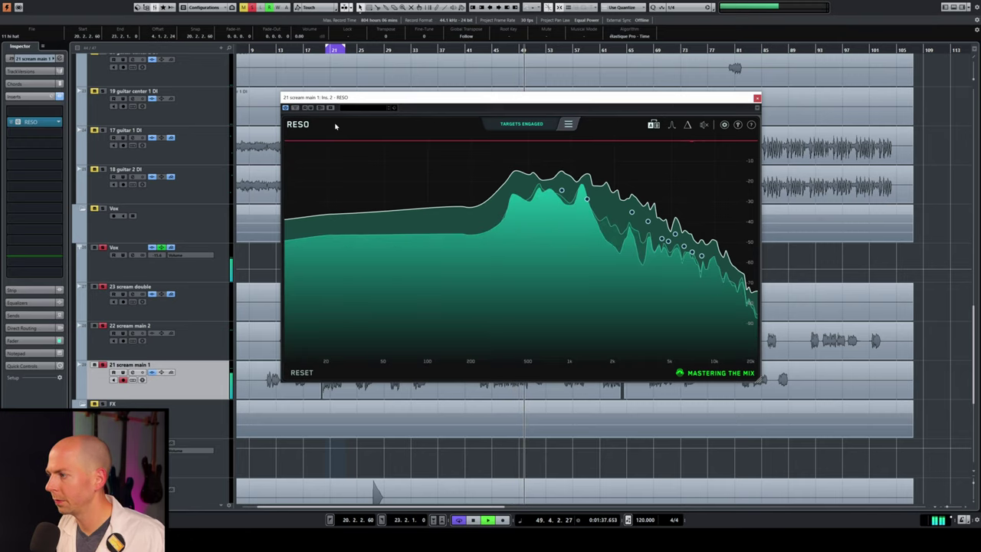
key(space)
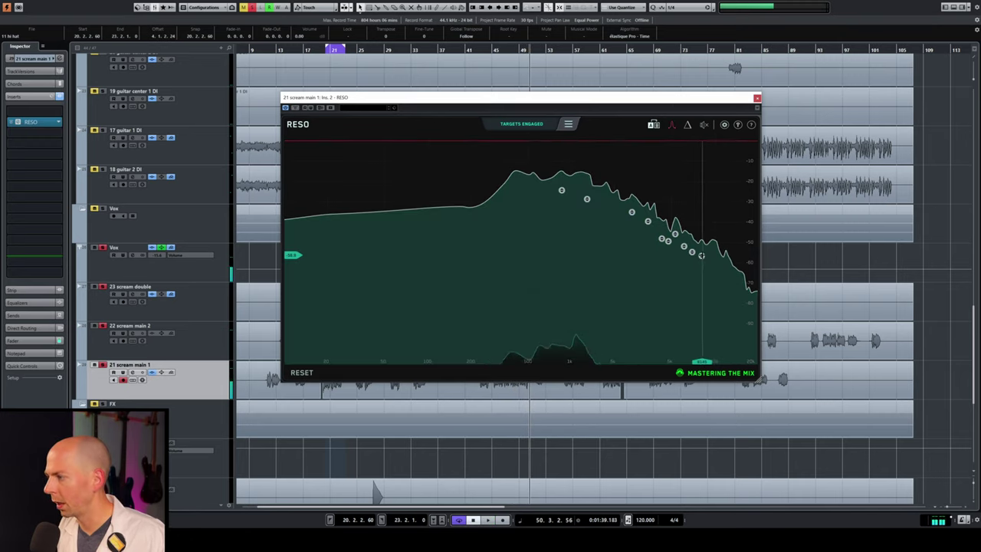
double_click(699, 267)
drag(510, 164, 708, 283)
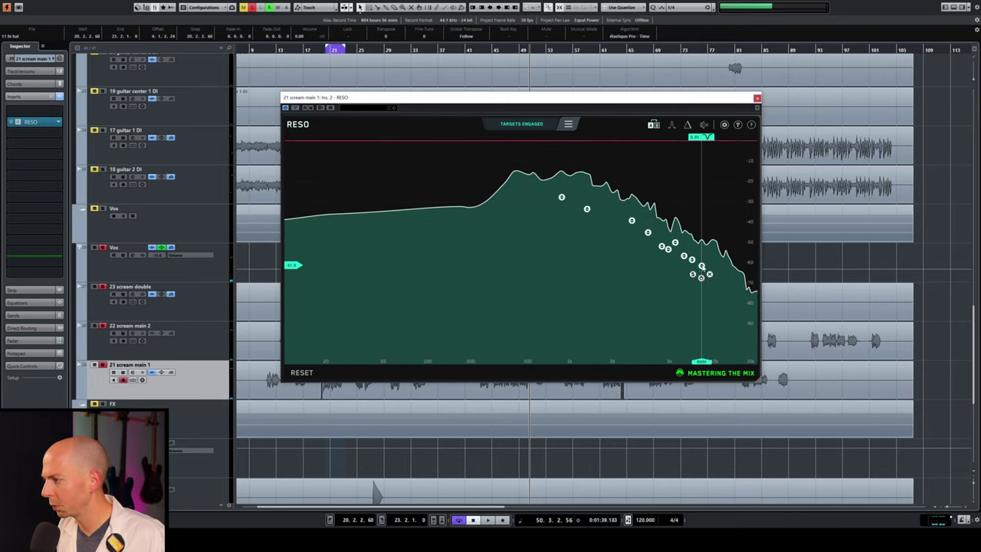
Replay the scream vocal from bar 44 and reselect the group of resonance nodes
key(space)
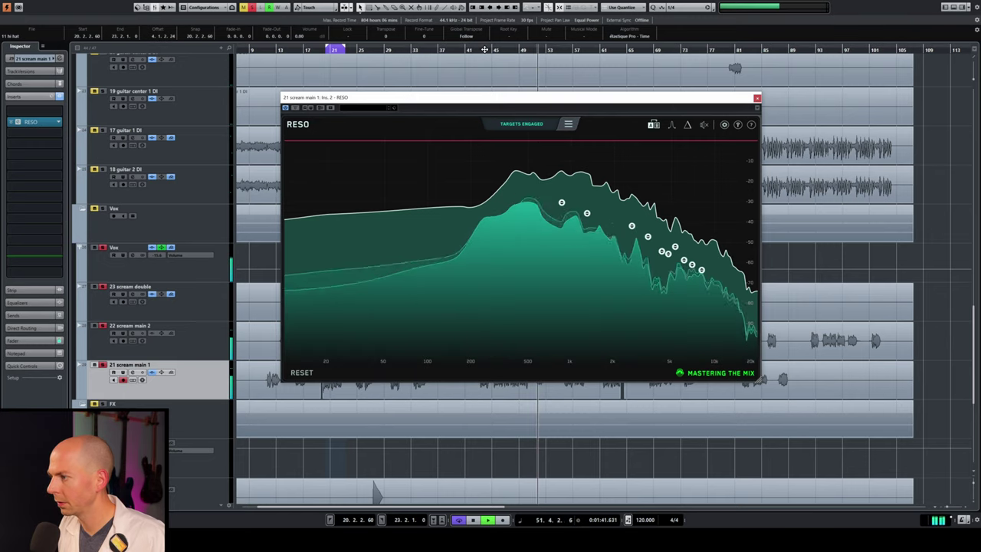
click(485, 49)
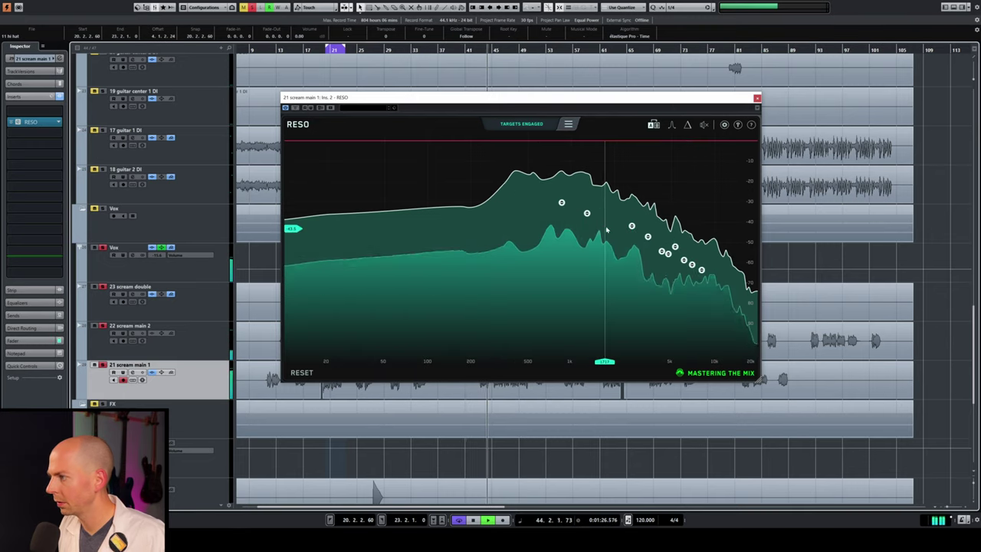
mouse_move(513, 161)
mouse_down()
mouse_move(700, 285)
mouse_move(698, 336)
mouse_move(701, 233)
mouse_move(701, 309)
mouse_move(702, 287)
mouse_up()
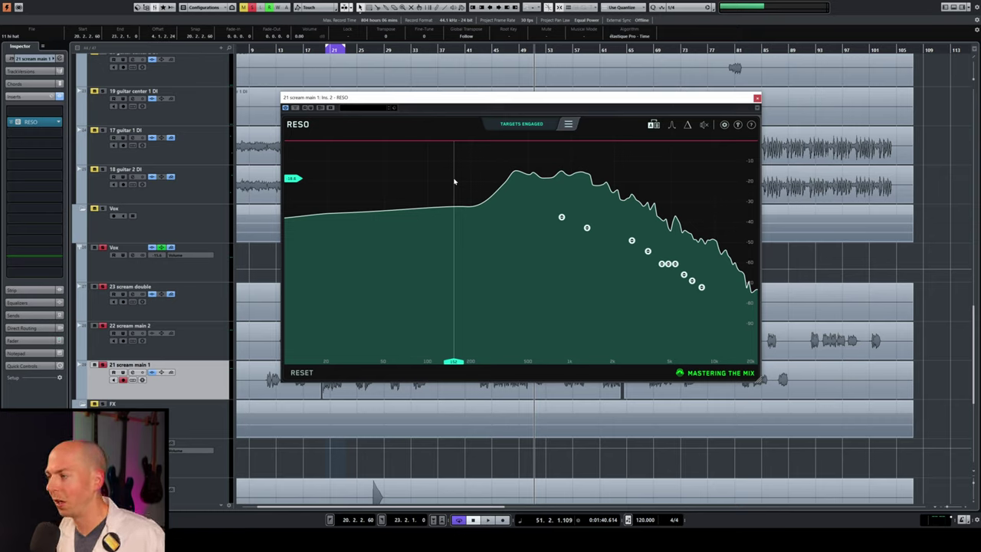
Play the scream vocal from around bar 41 while pulling the selected RESO notches down for deeper cuts
drag(524, 186, 712, 311)
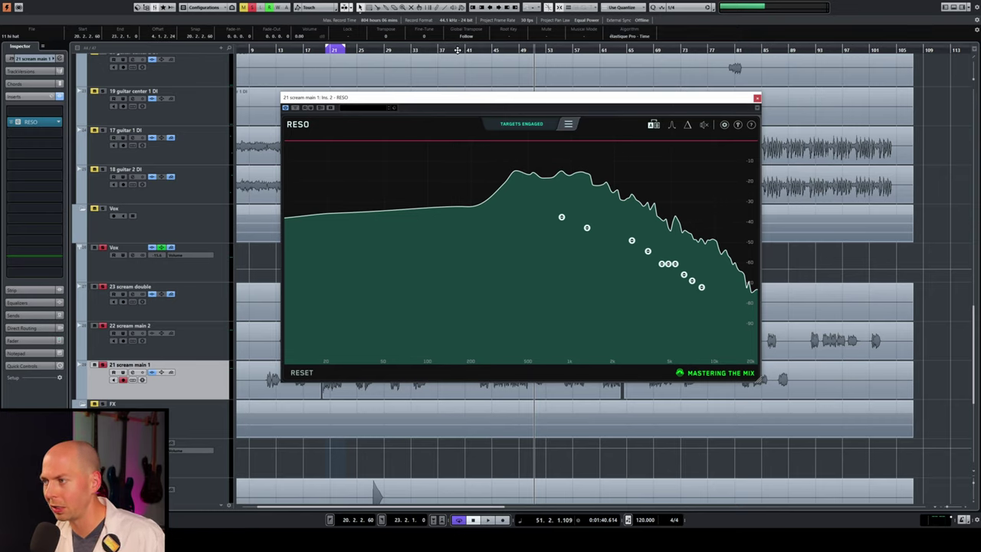
click(490, 51)
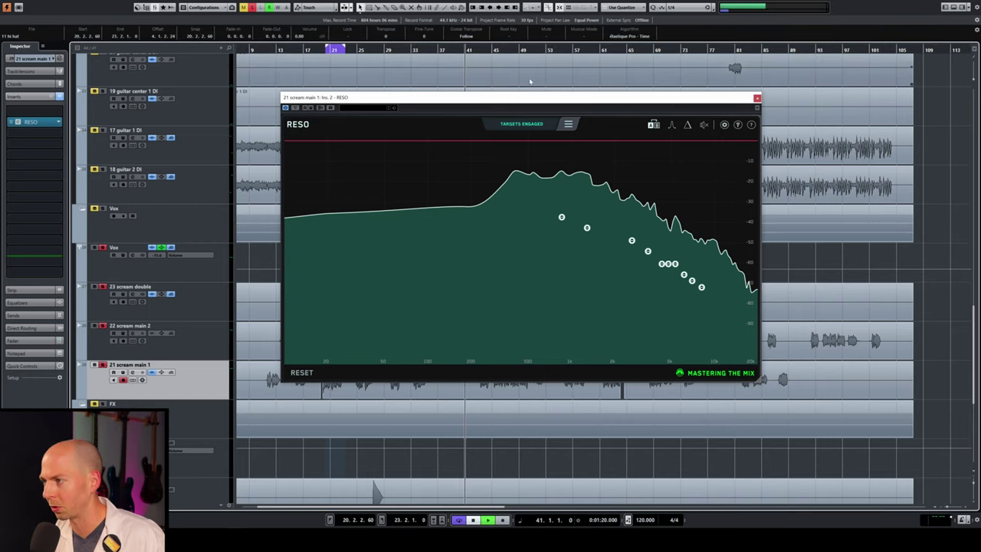
key(space)
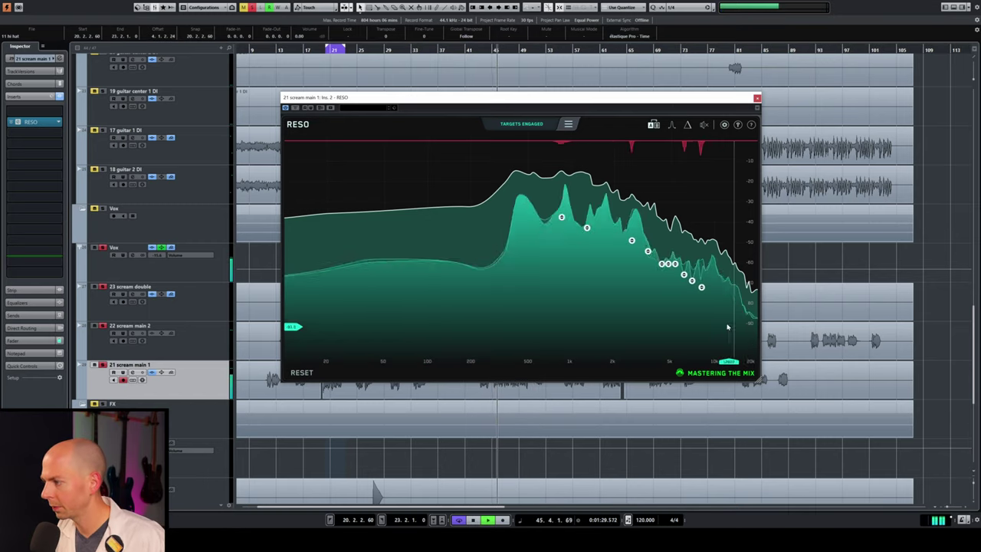
drag(701, 287, 701, 337)
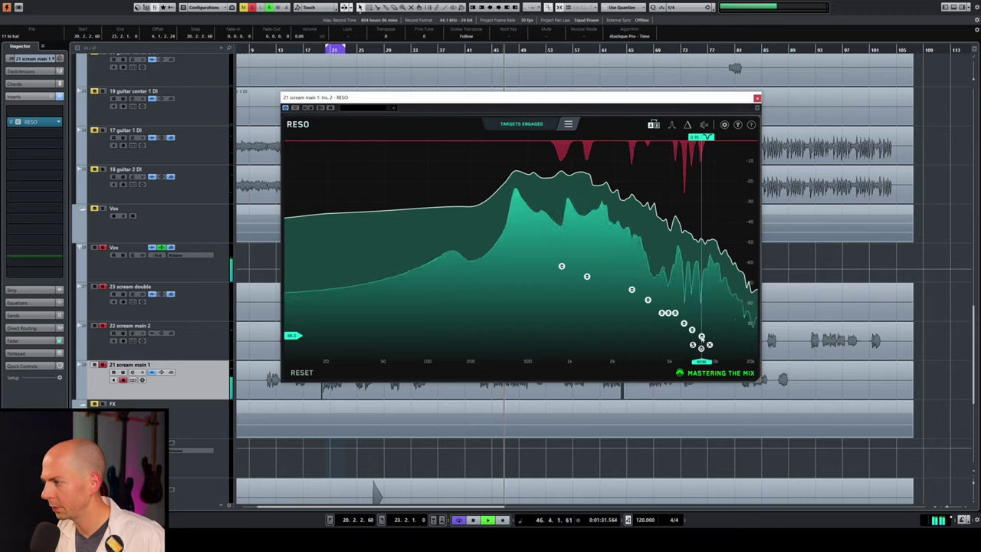
drag(701, 337, 697, 359)
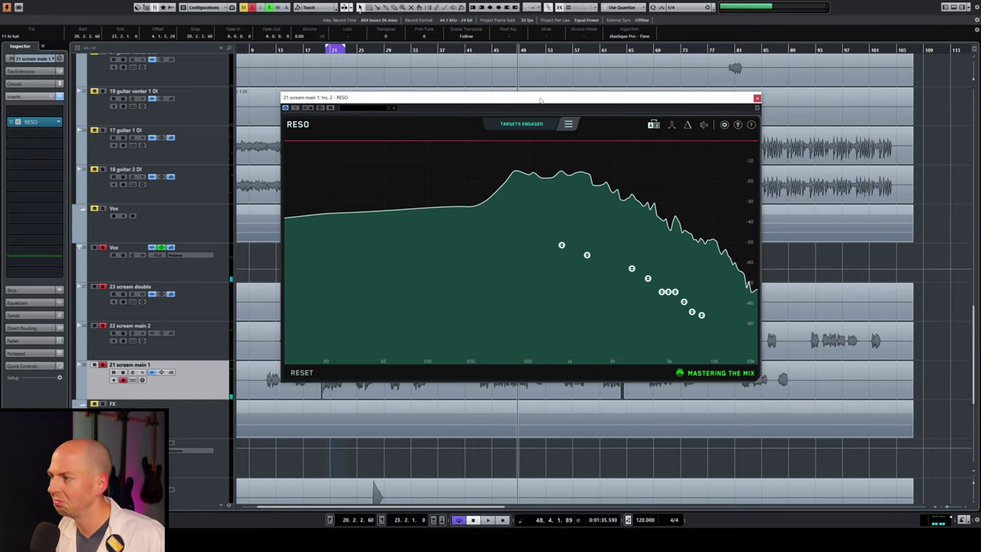
A/B the notched scream vocal against bypass, replaying the passage, and leave RESO bypassed
click(296, 108)
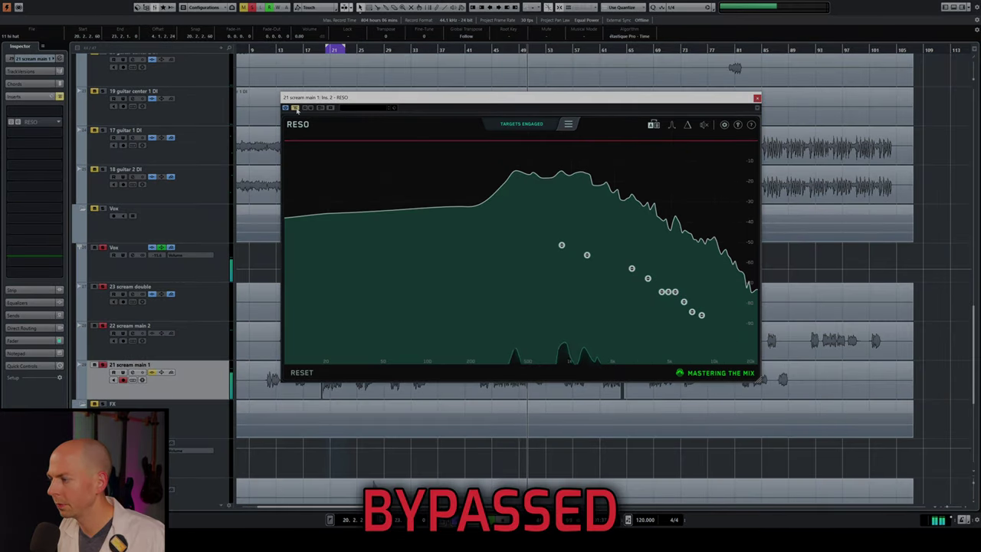
click(488, 49)
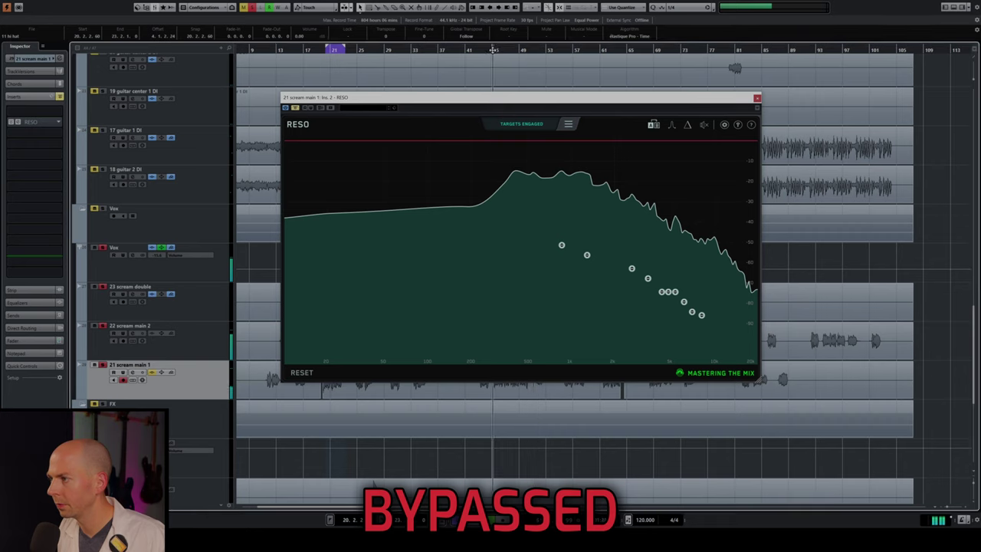
click(296, 108)
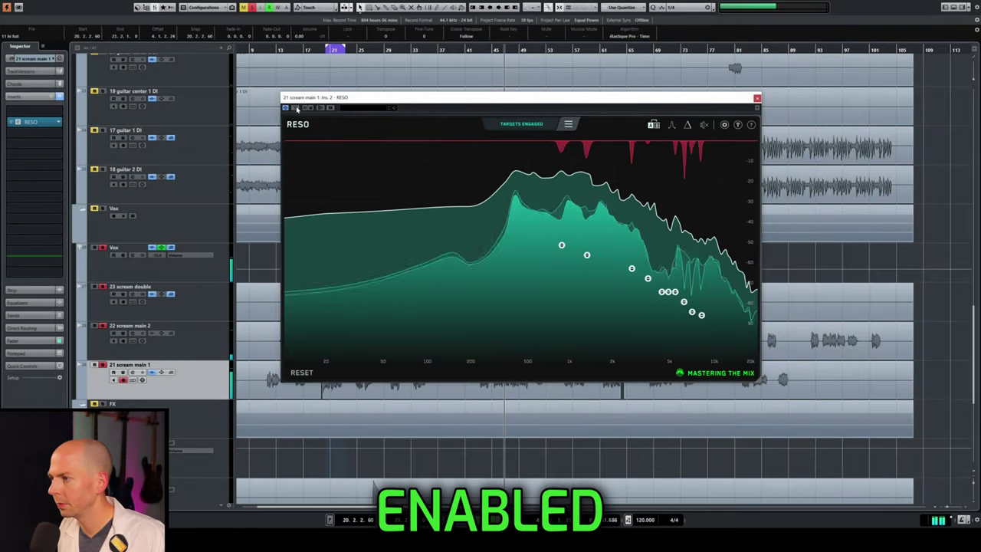
click(295, 108)
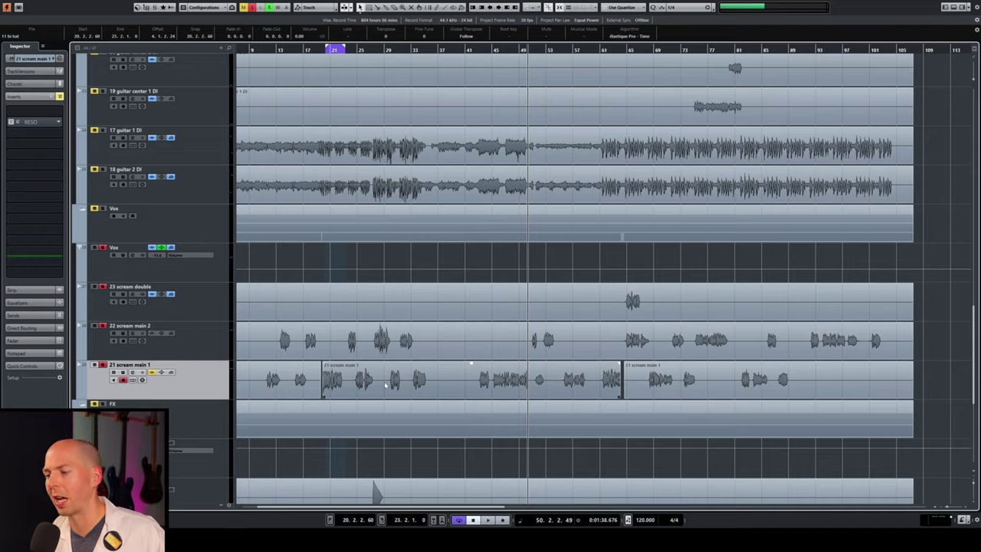
Scroll the project's track list back up toward the Stereo Out bus
scroll(385, 385, down, 4)
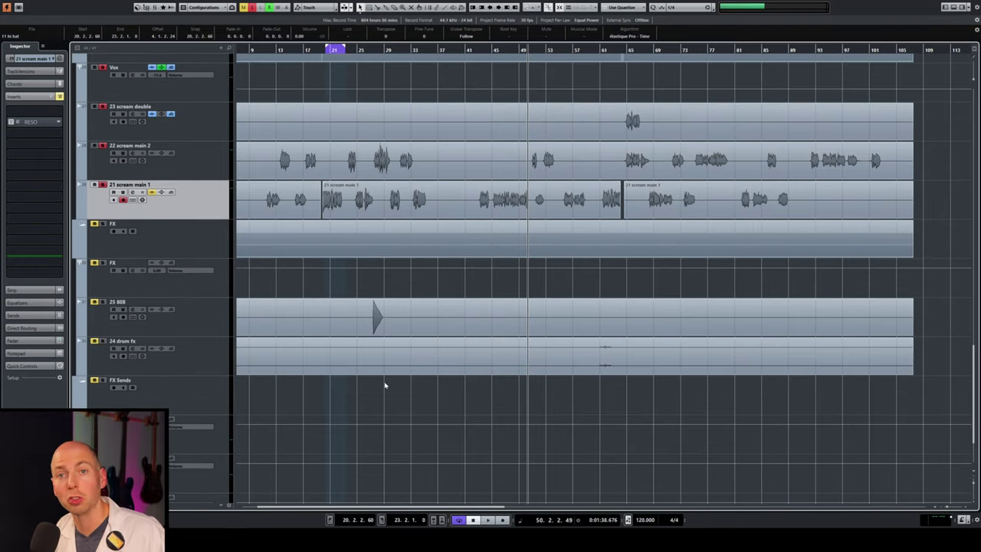
scroll(386, 386, down, 2)
scroll(385, 386, up, 10)
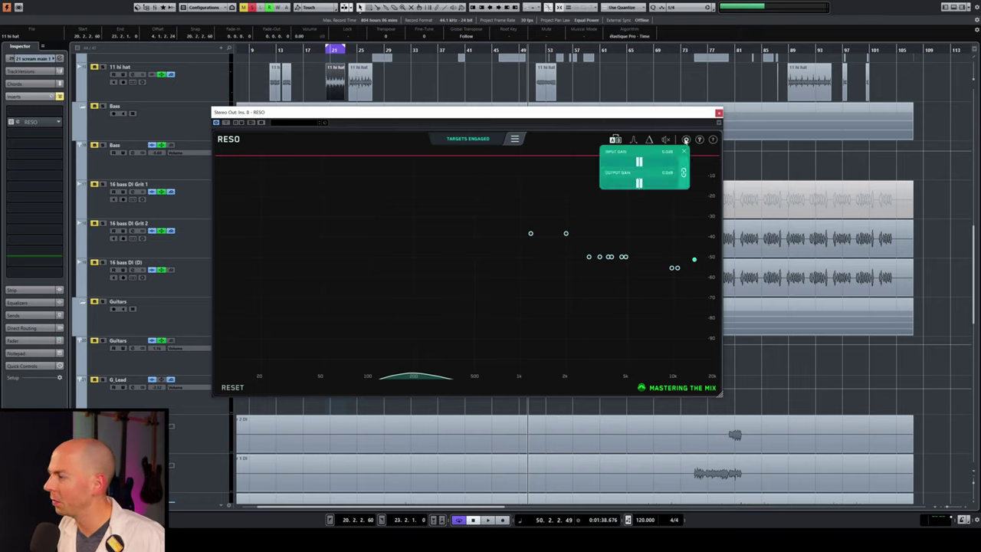
Clear the master RESO's old targets, turn off solo, and recalculate targets from the full mix
drag(449, 210, 700, 328)
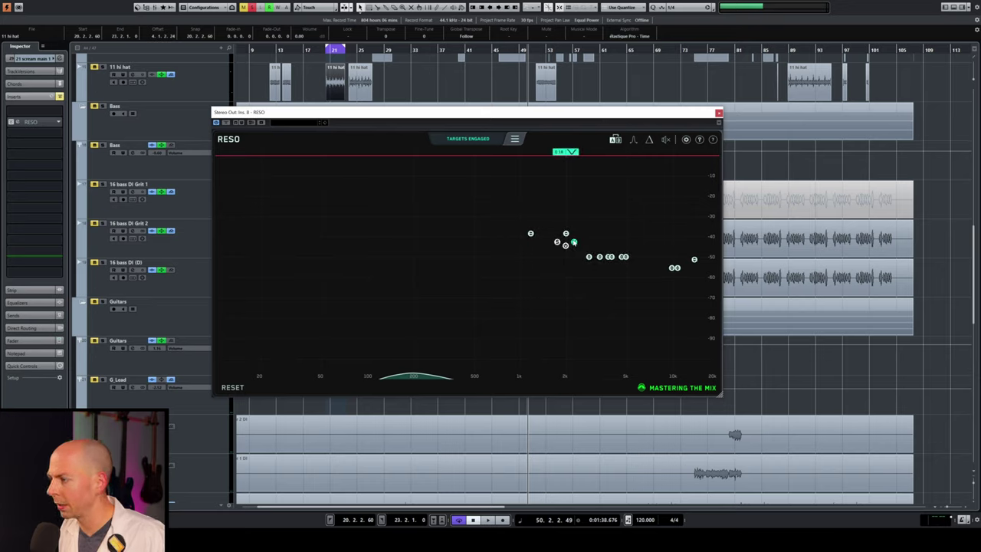
click(496, 142)
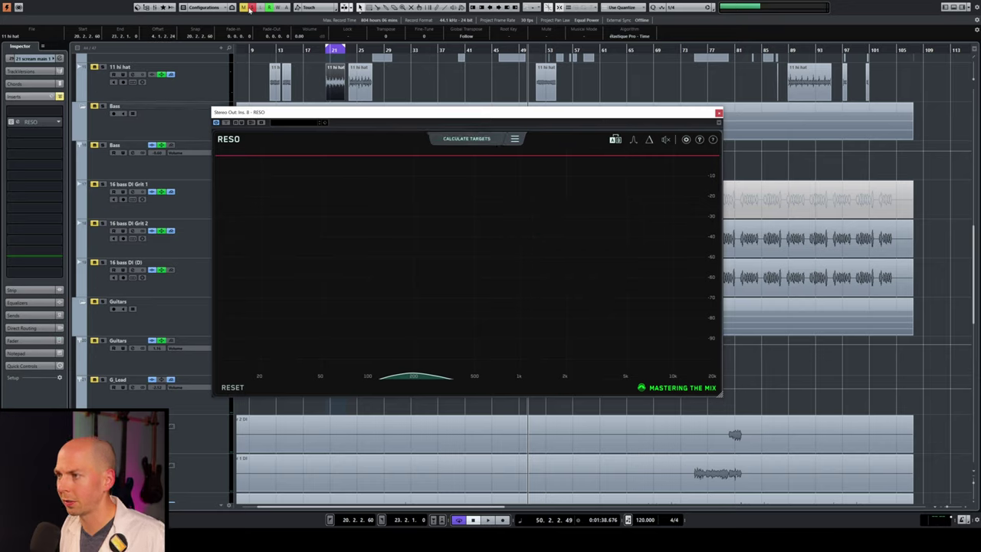
click(251, 9)
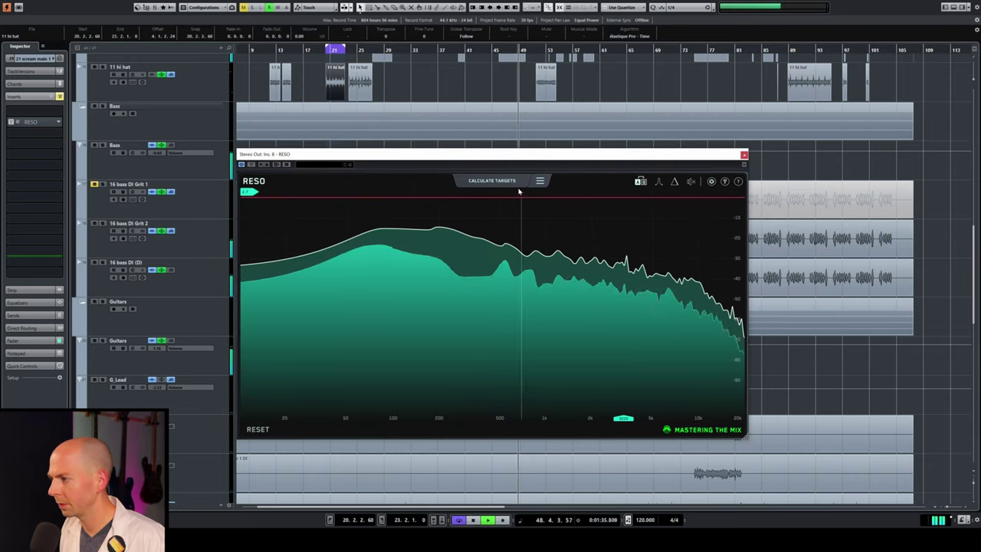
click(506, 181)
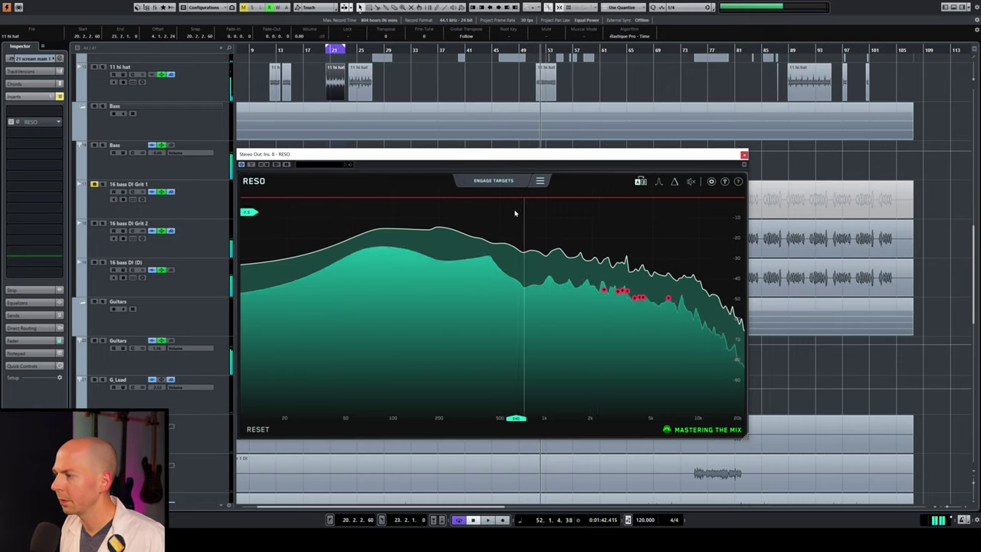
Engage the detected master bus targets, select all six nodes, and start mix playback
click(494, 181)
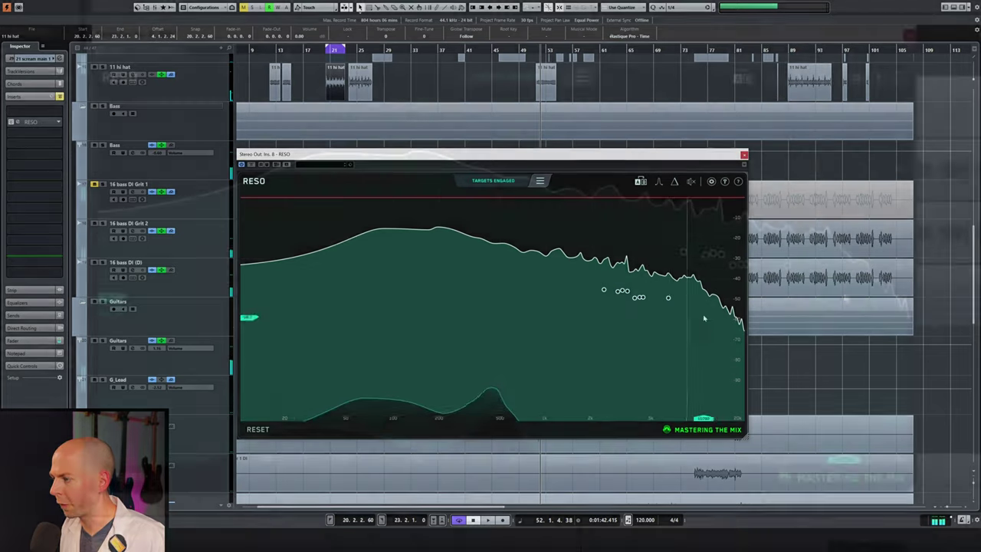
click(603, 289)
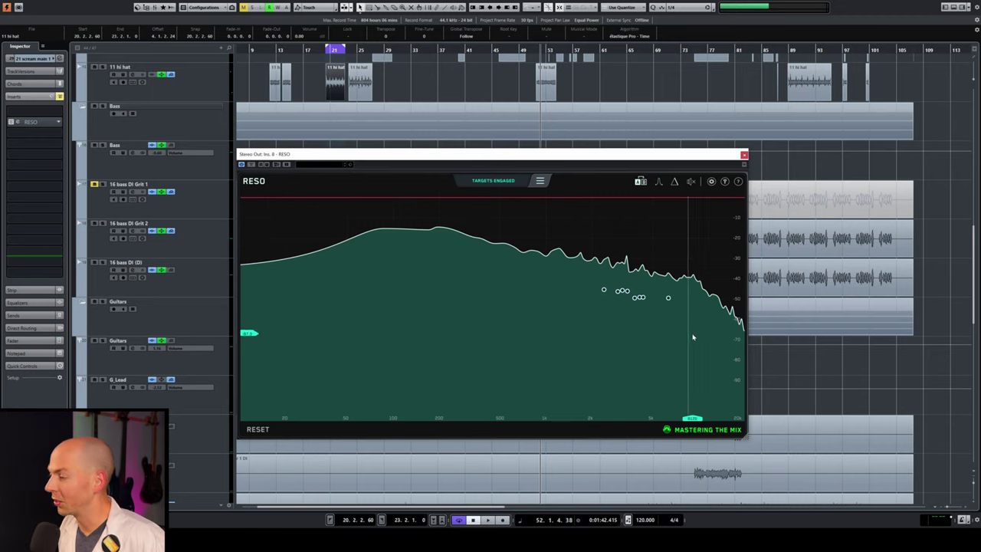
drag(702, 337, 587, 279)
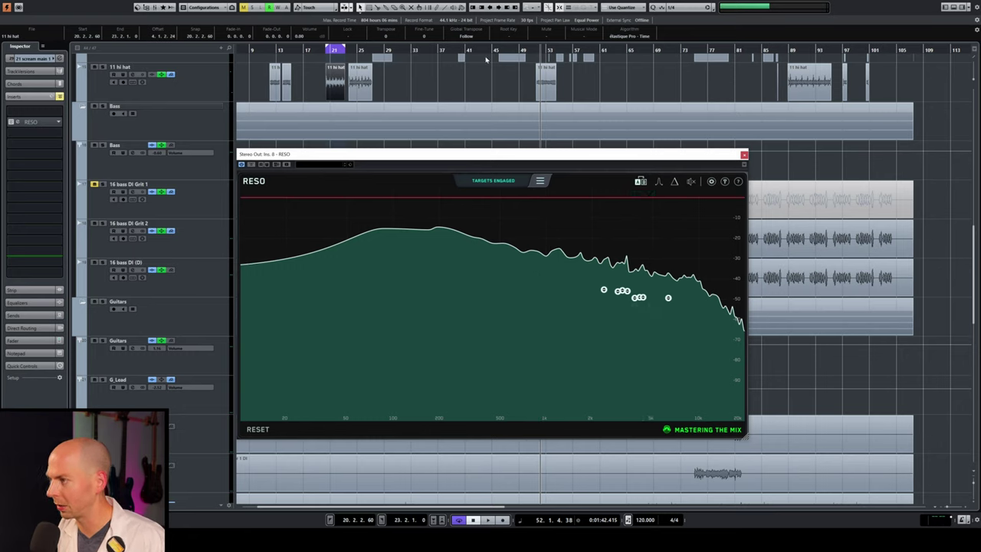
key(space)
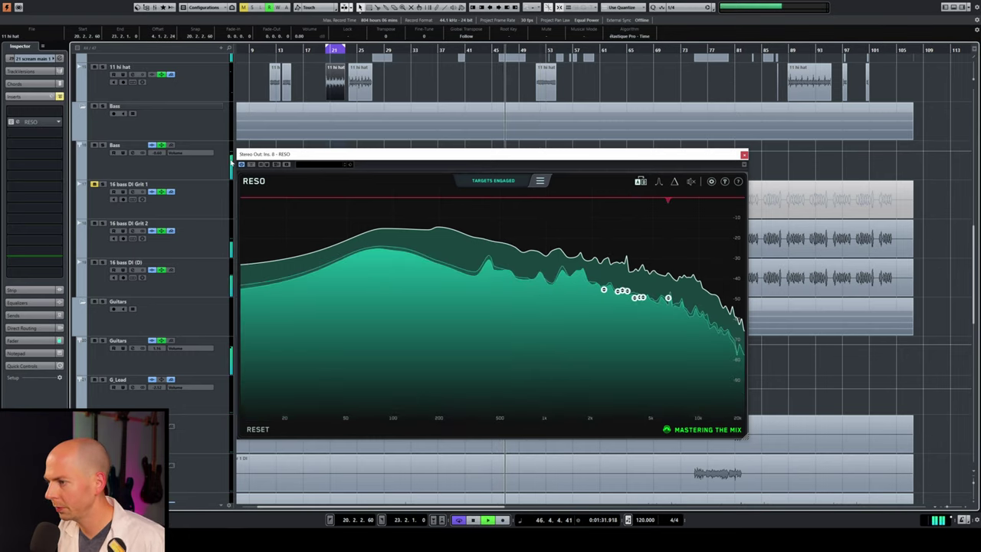
Switch on the delta view and lower the selected target nodes to deepen the master cuts
click(674, 184)
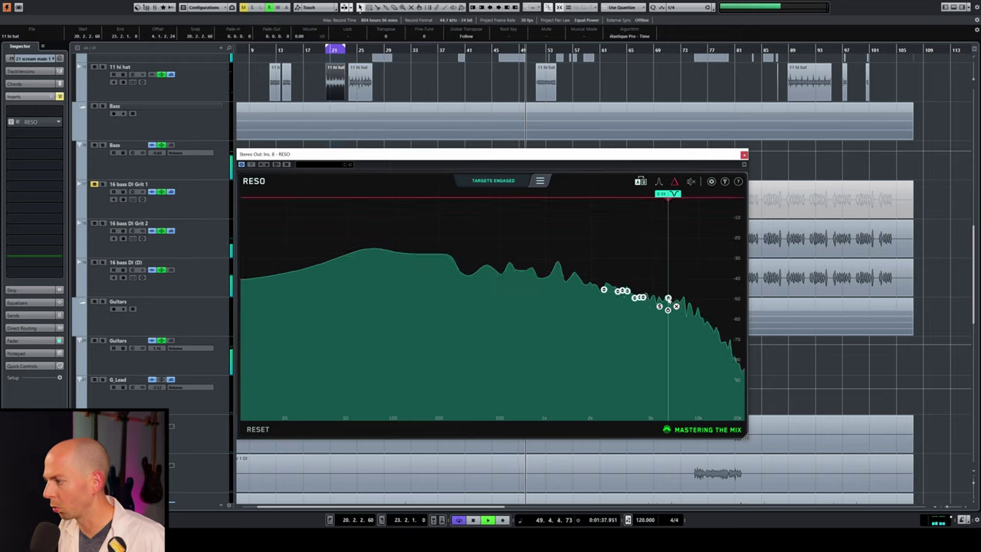
drag(667, 299, 668, 326)
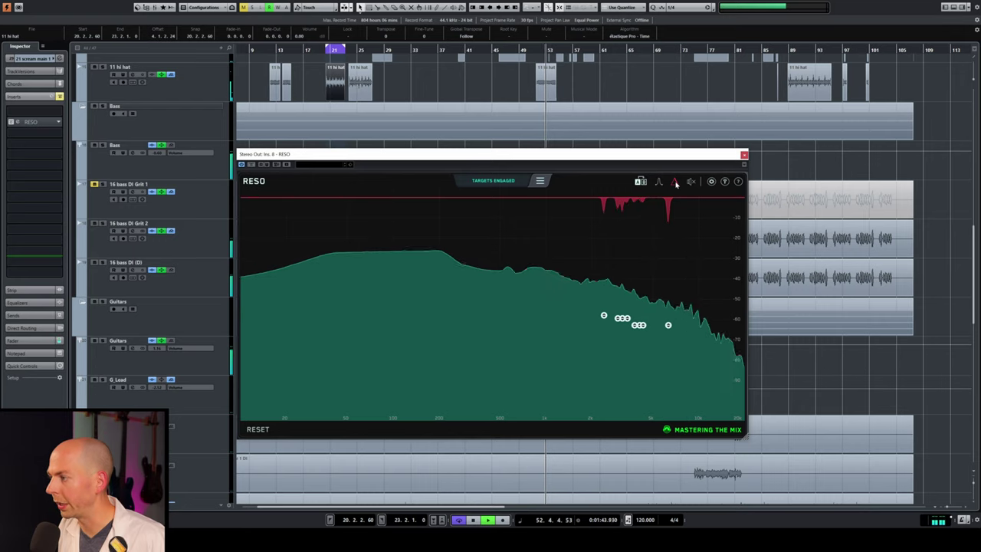
key(space)
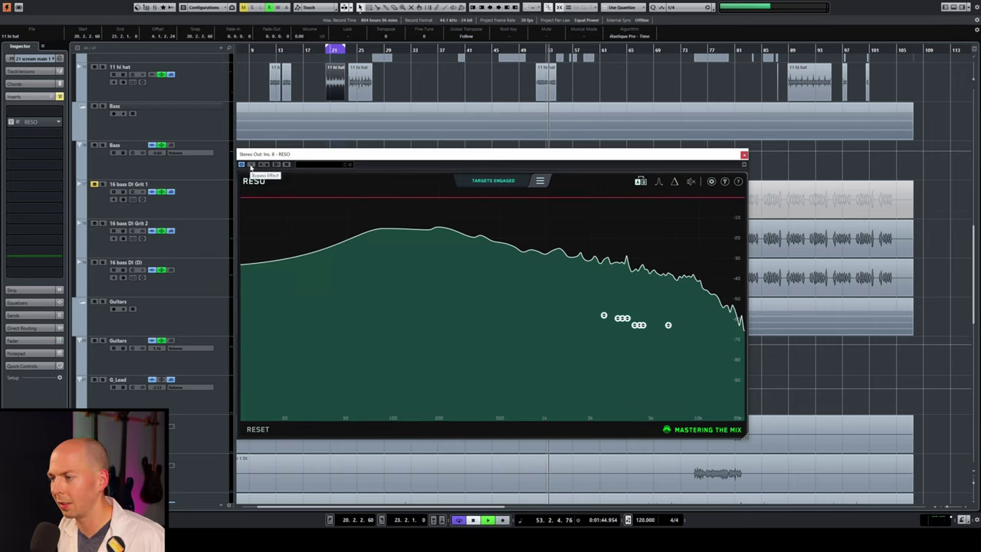
key(space)
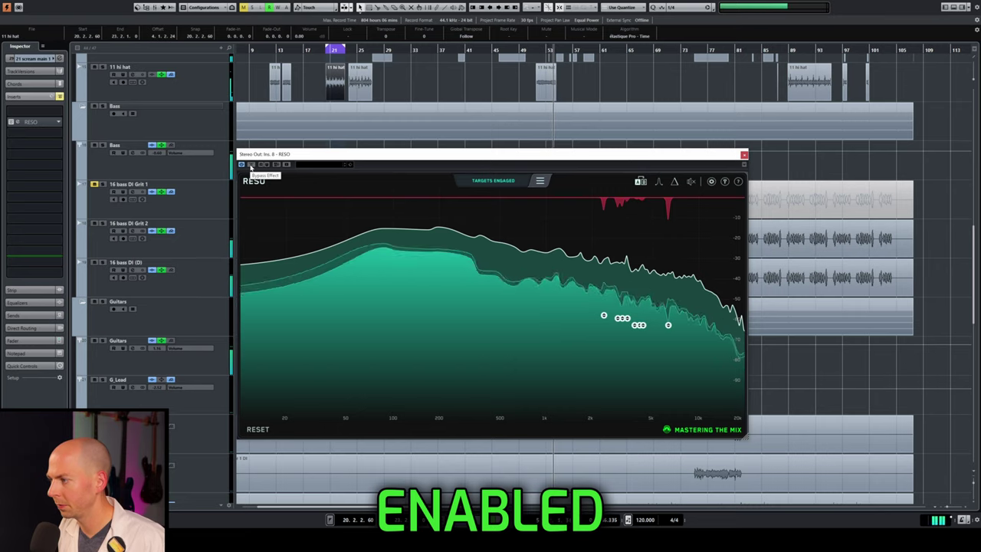
A/B the master RESO against bypass twice, ending processed, and select the highest-frequency node
click(250, 165)
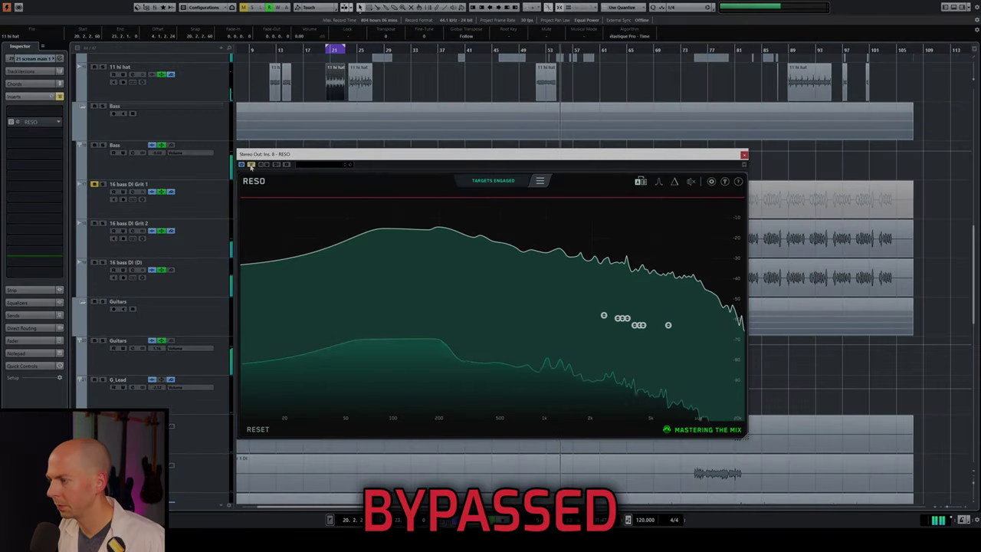
click(251, 165)
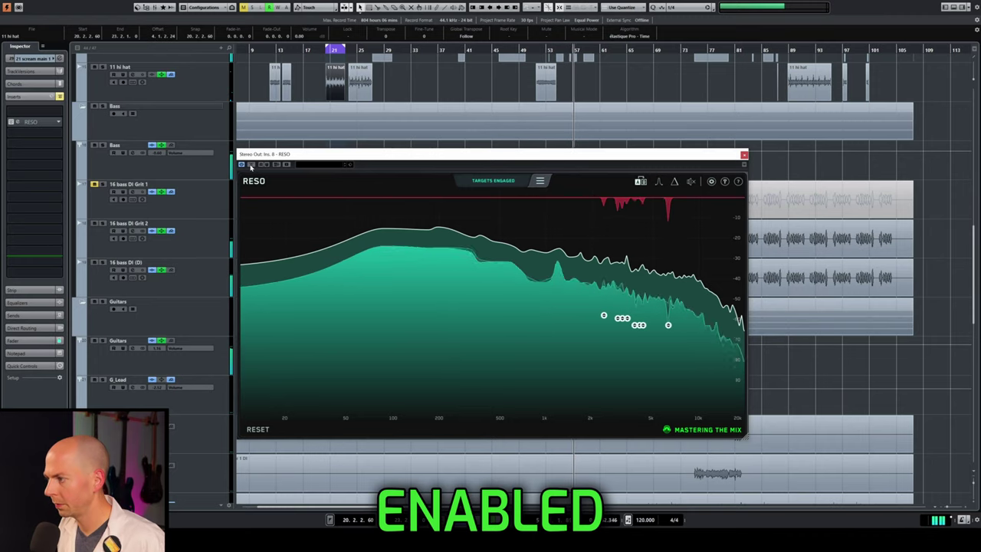
click(251, 165)
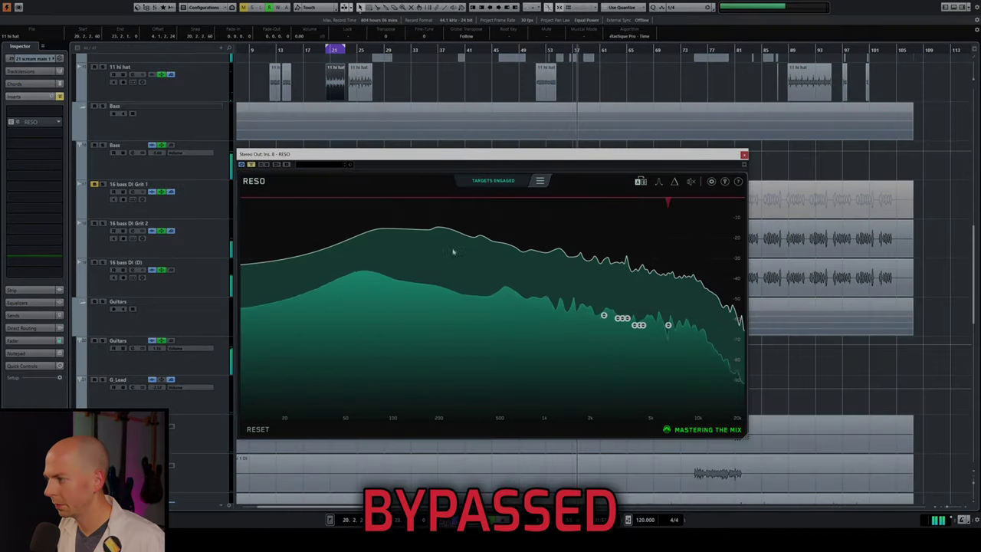
click(250, 164)
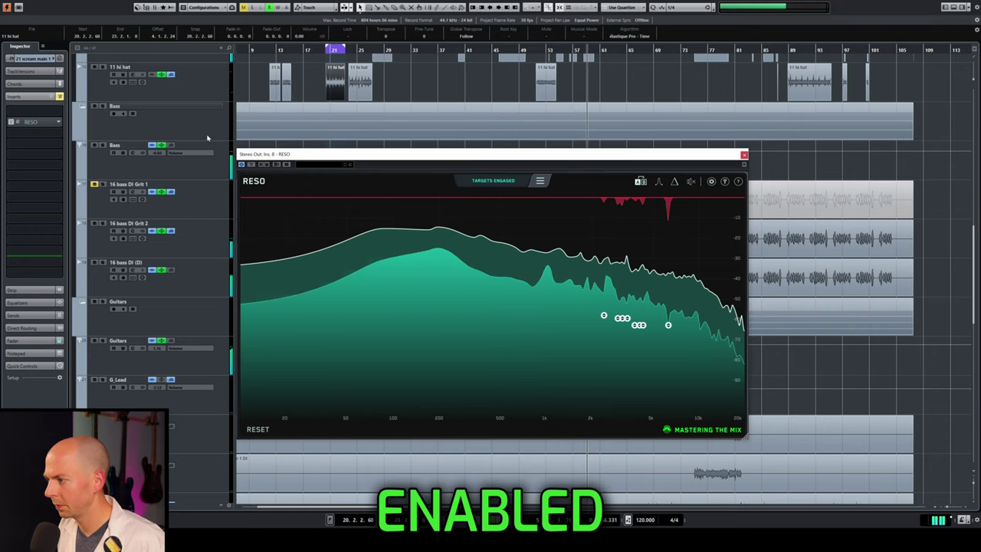
click(669, 335)
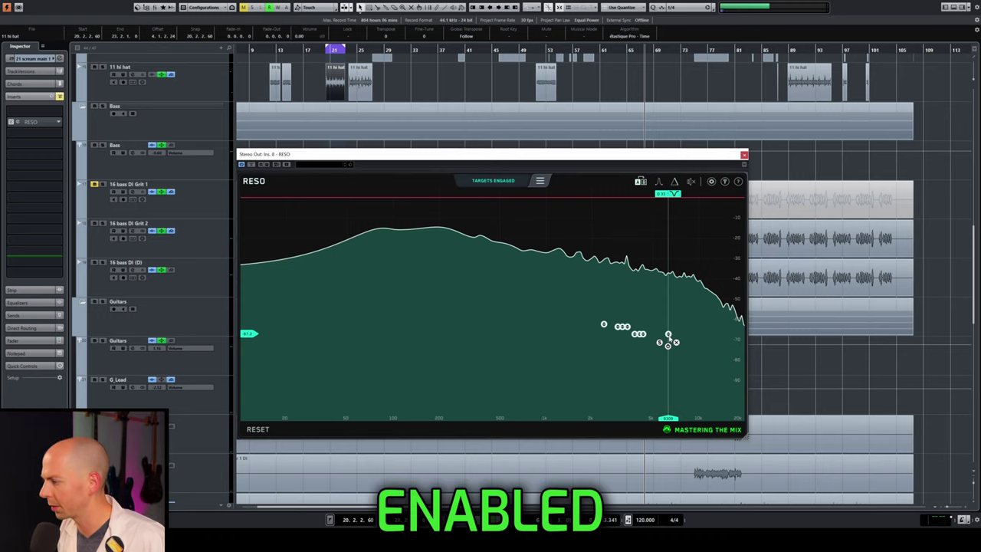
Play the mix, pull the master target nodes much lower, and A/B against bypass, ending bypassed
key(space)
drag(668, 354, 667, 411)
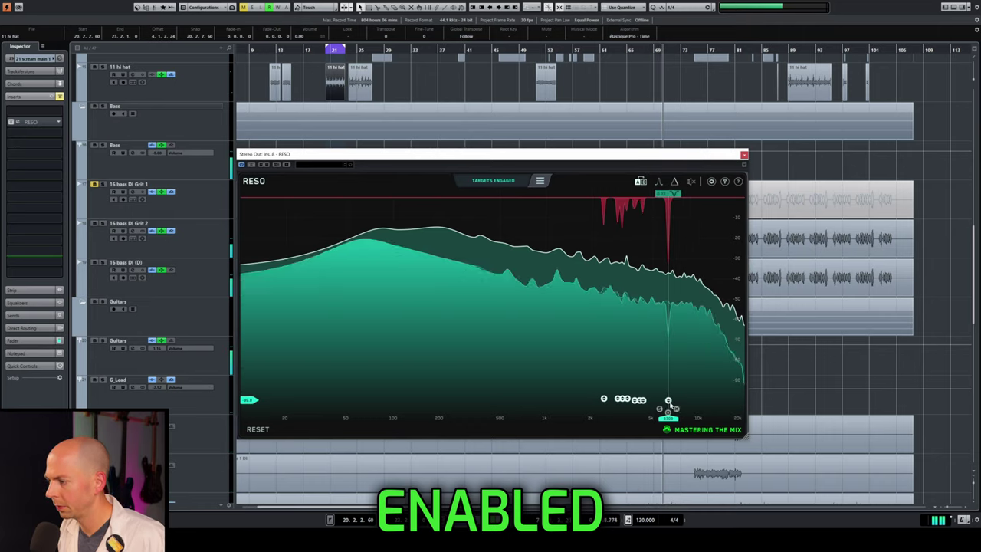
click(250, 165)
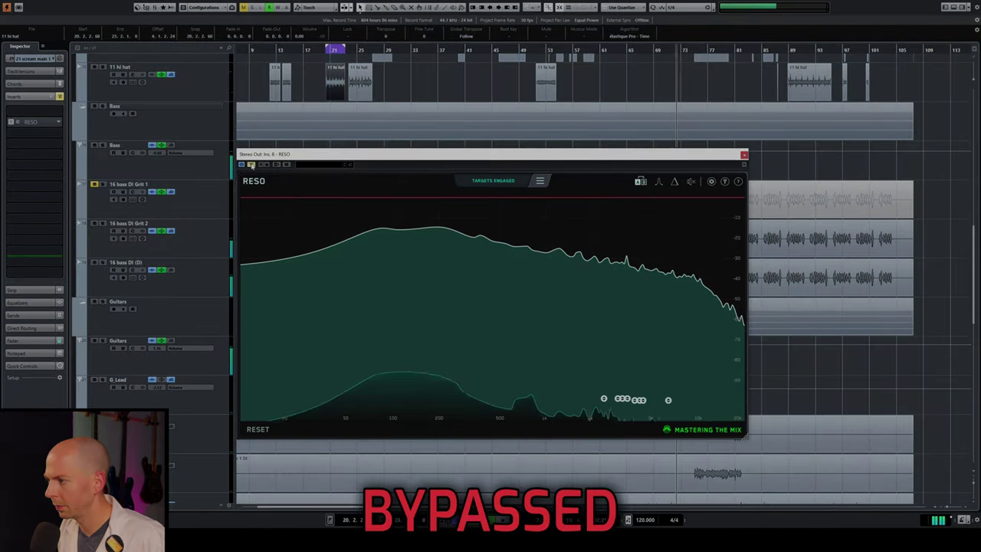
click(250, 164)
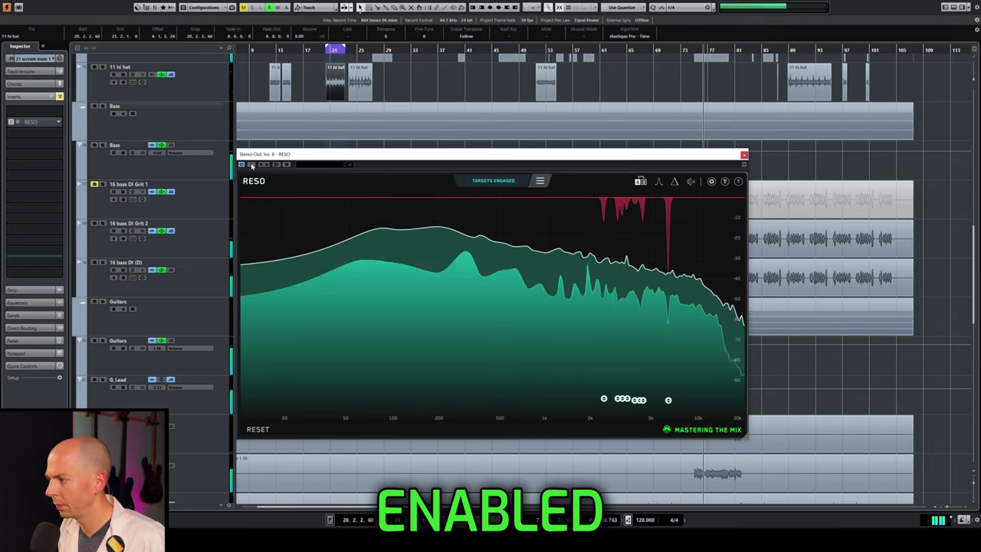
click(251, 165)
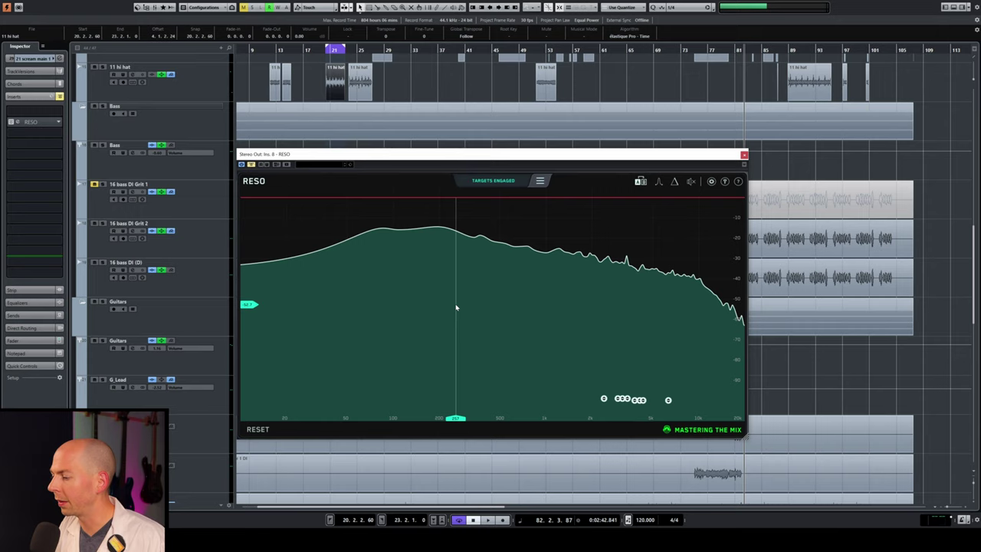
Select the whole master bus target node cluster and start mix playback
mouse_move(635, 391)
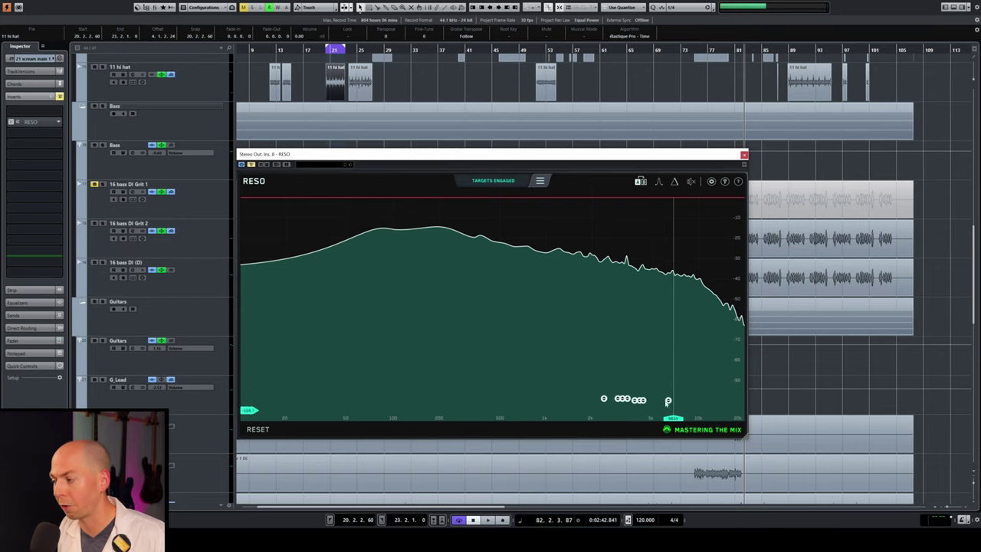
drag(584, 363, 667, 403)
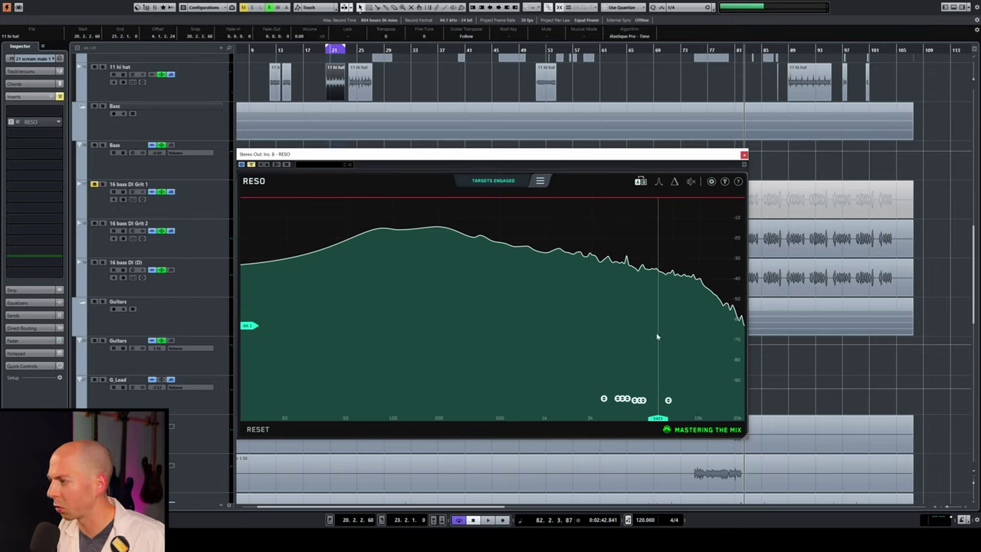
mouse_move(703, 368)
mouse_down()
mouse_move(557, 422)
mouse_move(638, 407)
mouse_up()
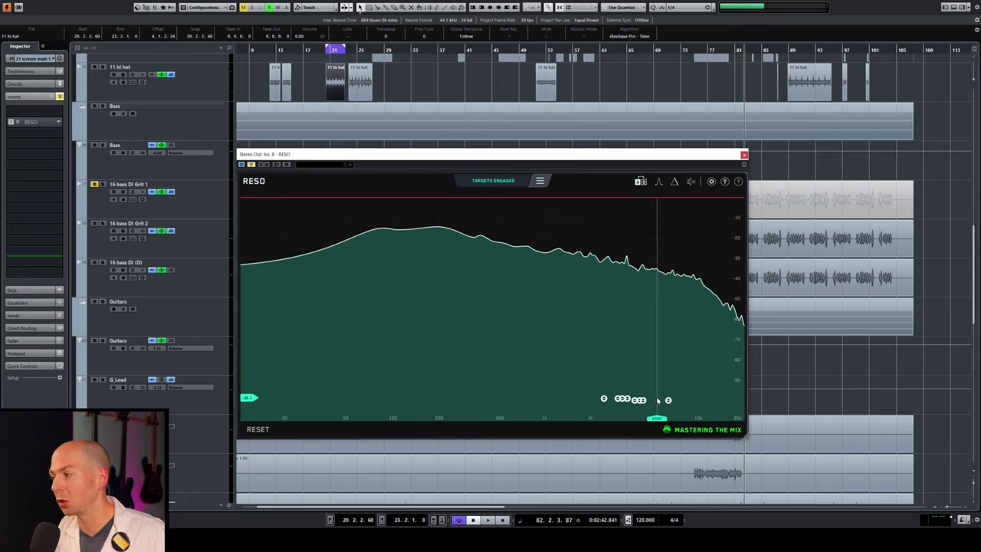
key(space)
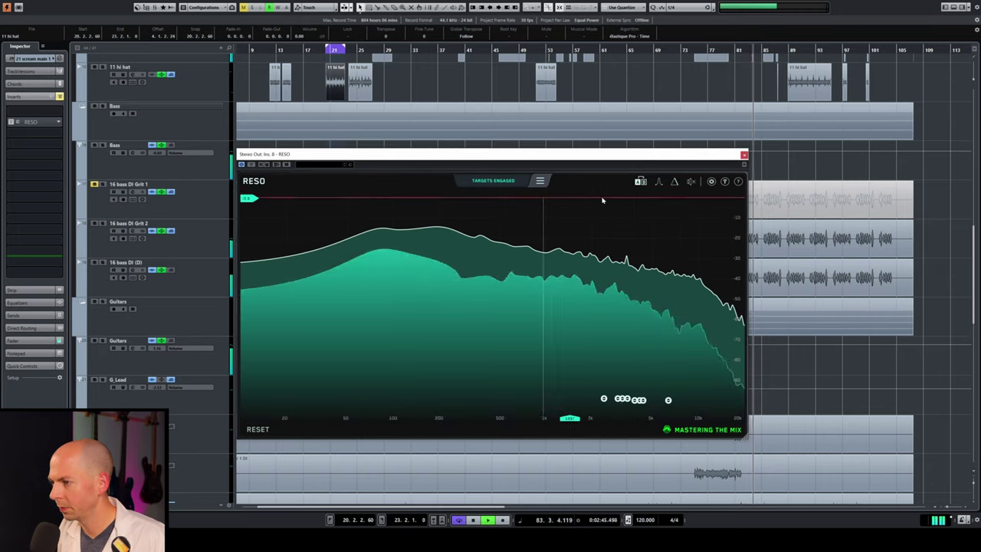
Raise the target nodes for lighter cuts using the delta view, then lift the 5k node
click(674, 183)
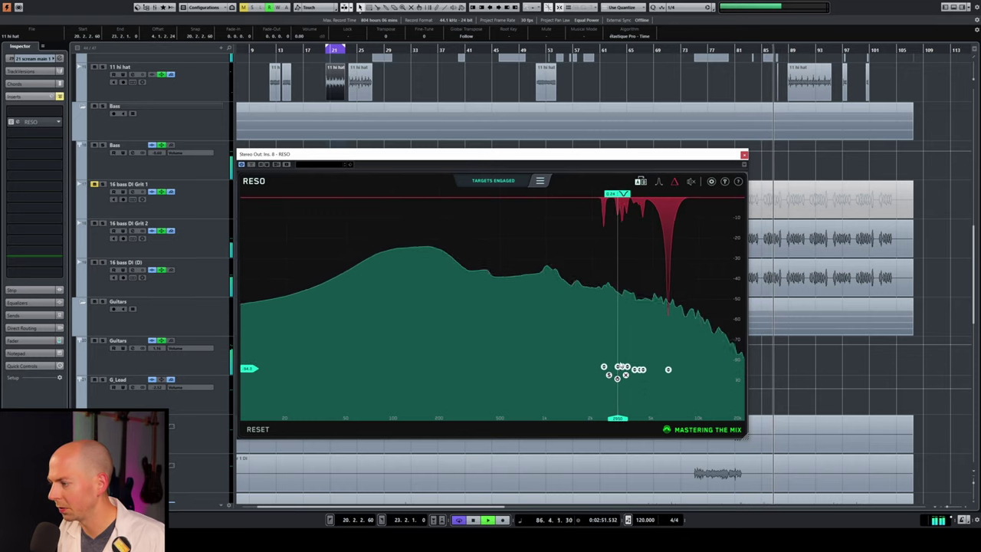
drag(617, 369, 618, 311)
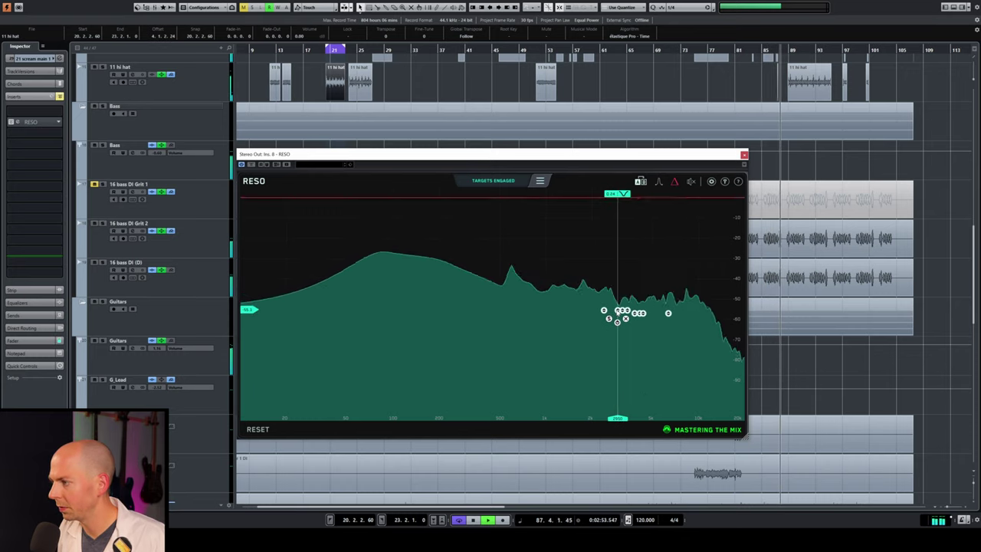
click(675, 182)
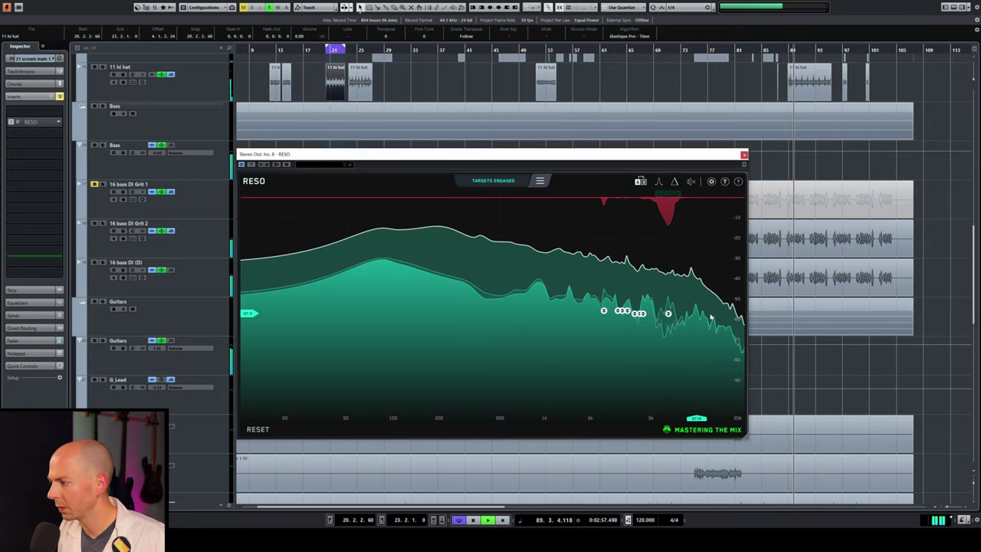
drag(668, 317, 668, 268)
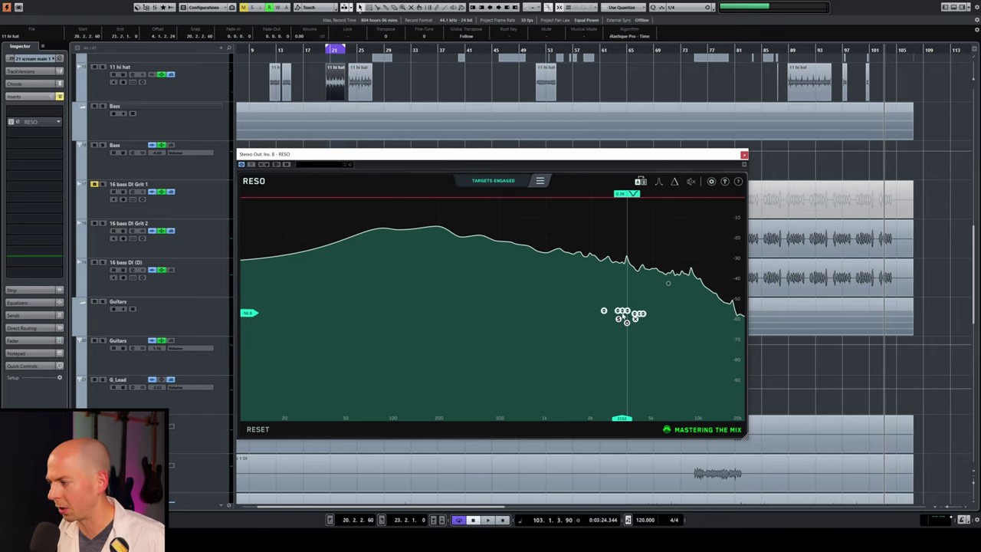
Lift the 2.5–5 kHz target cluster higher so it sits just below the spectrum curve
mouse_move(622, 314)
mouse_down()
mouse_move(622, 278)
mouse_move(633, 292)
mouse_up()
mouse_move(632, 290)
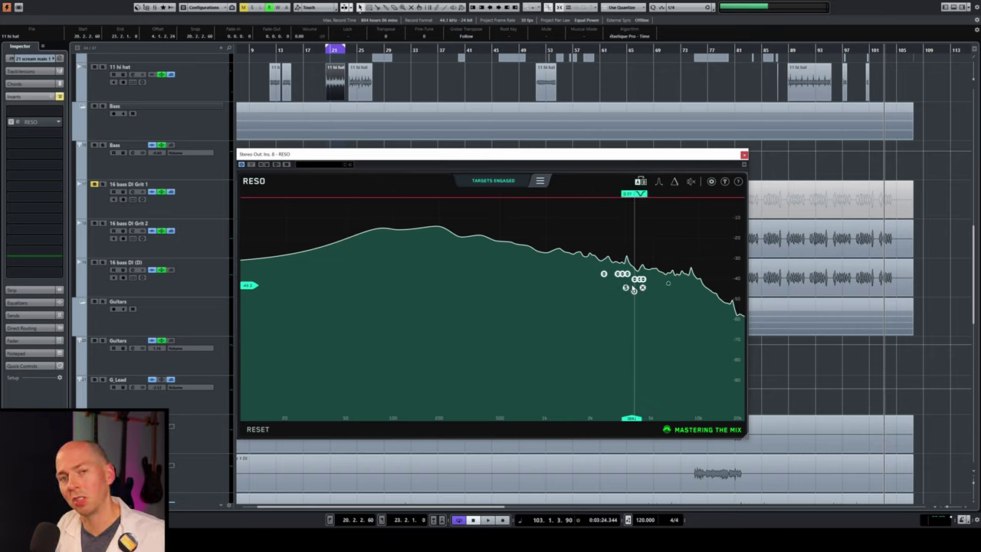